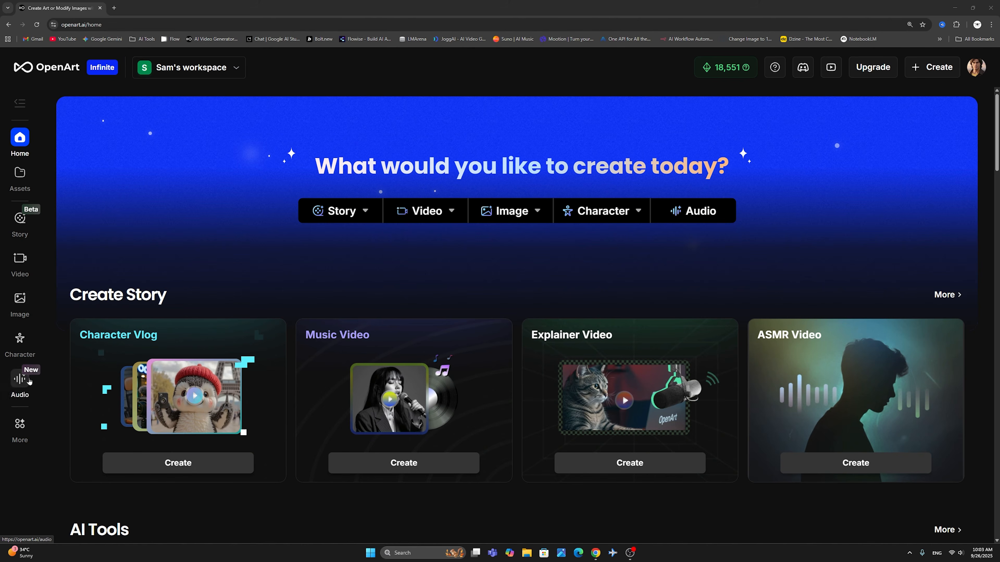
- Examine the home page's creation options for Story, Video, Image, Character and Audio
mouse_move(21, 429)
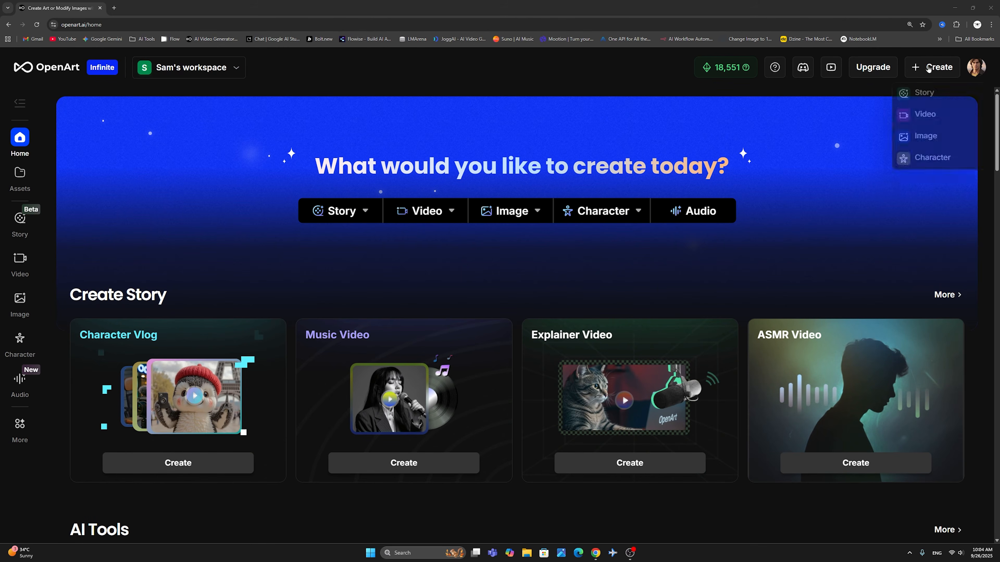
mouse_move(930, 68)
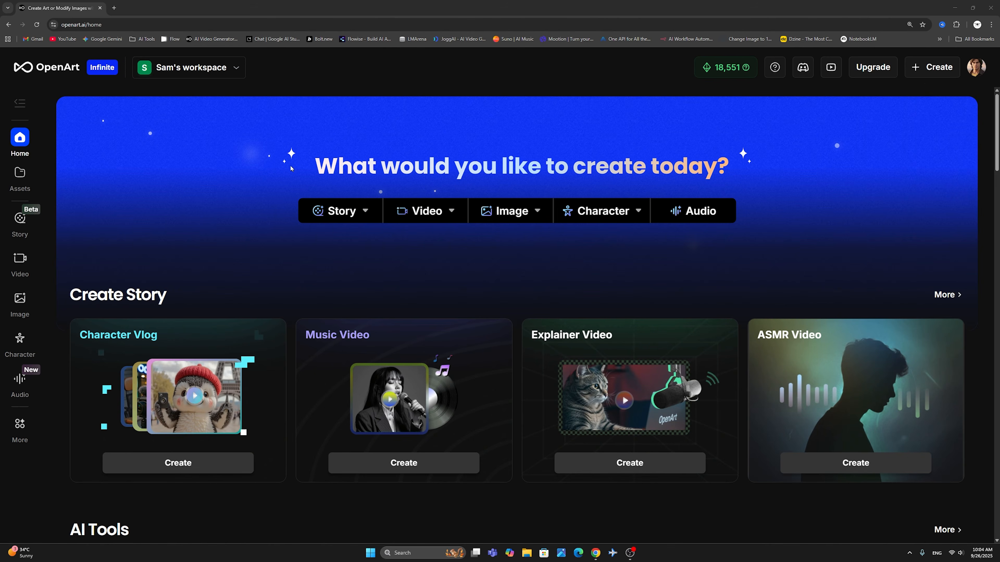
mouse_move(334, 212)
mouse_move(433, 209)
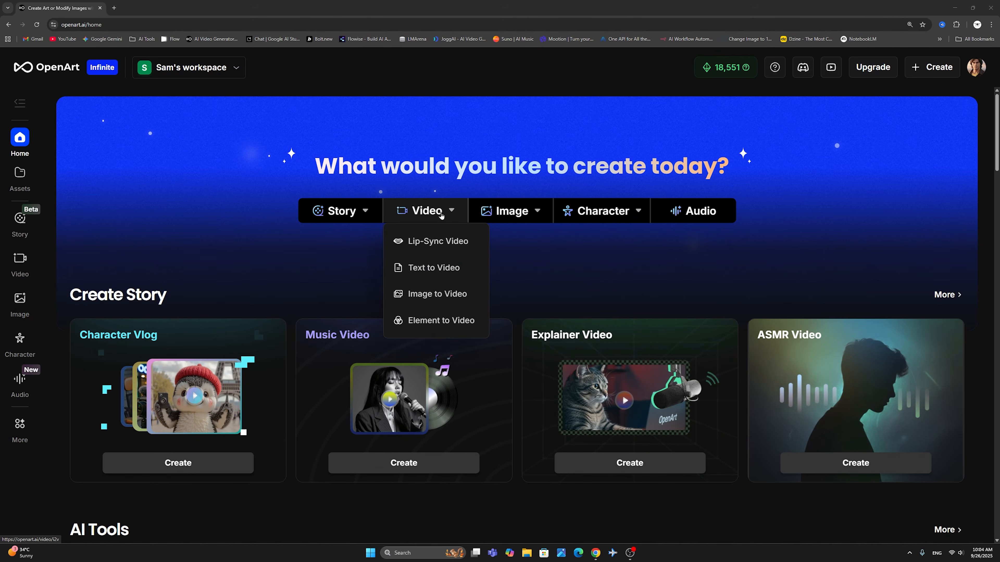
mouse_move(515, 219)
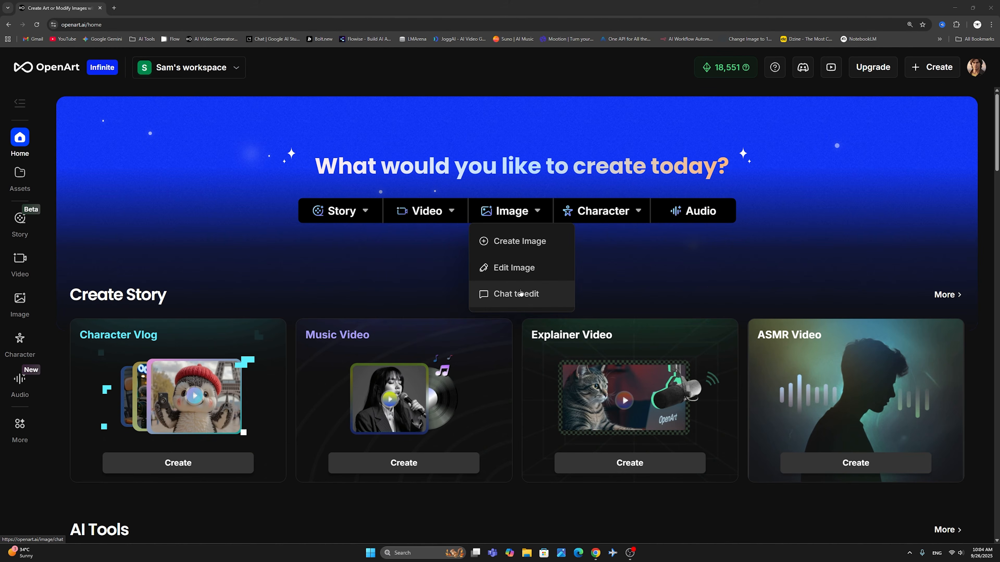
mouse_move(623, 213)
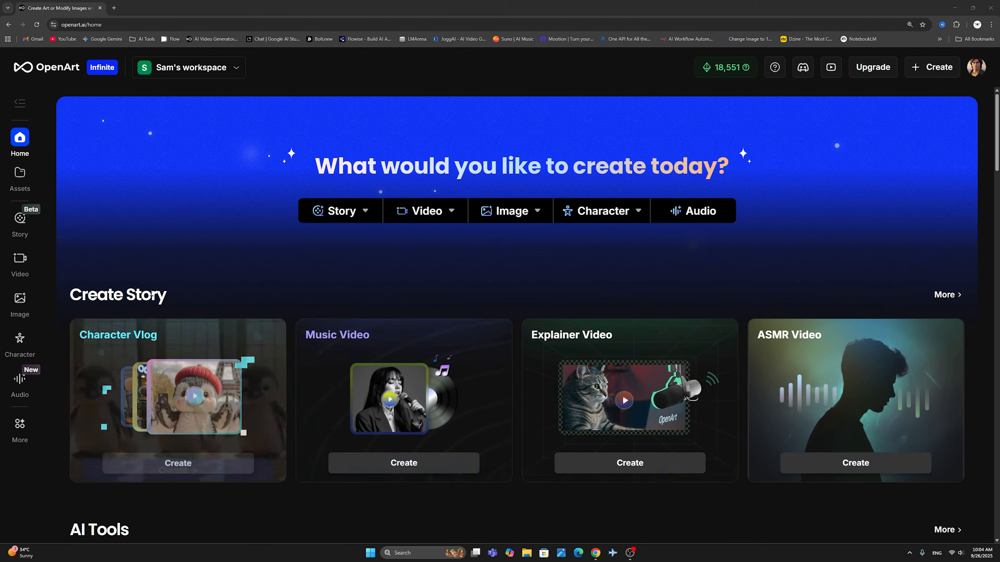
- Review the home page's Create Story, AI Tools and Latest AI Models sections, including the model preview cards
scroll(412, 238, down, 2)
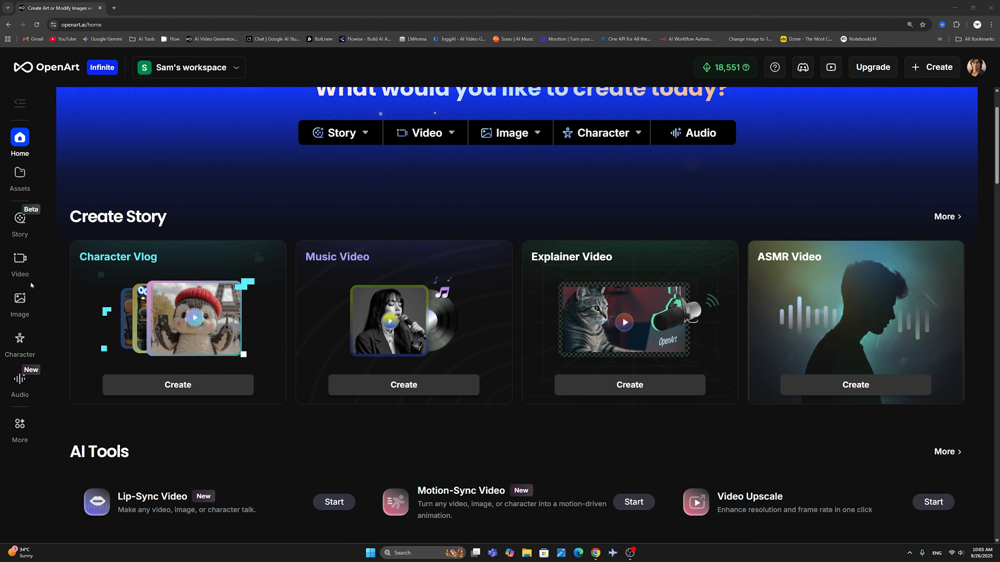
scroll(363, 265, down, 5)
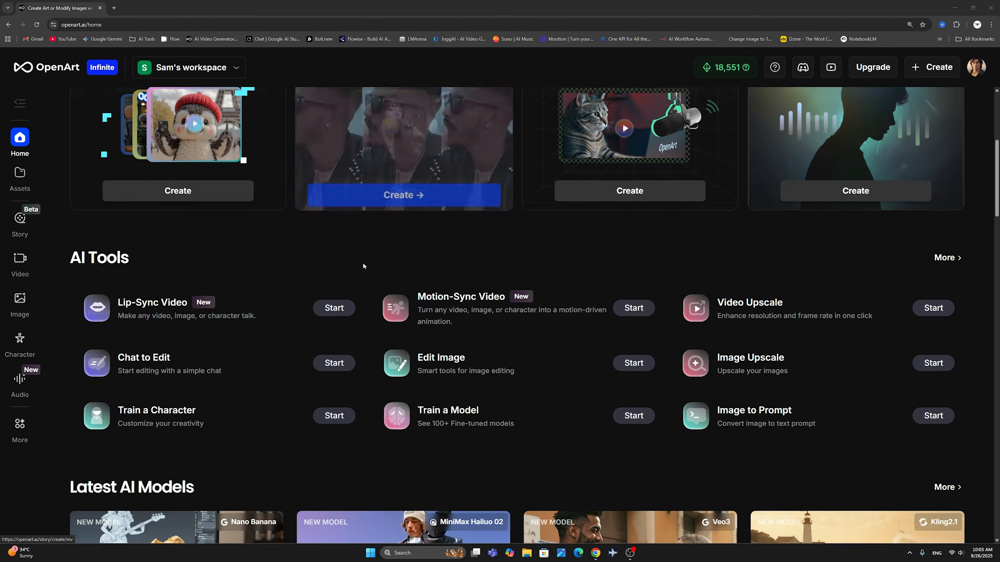
scroll(362, 265, down, 1)
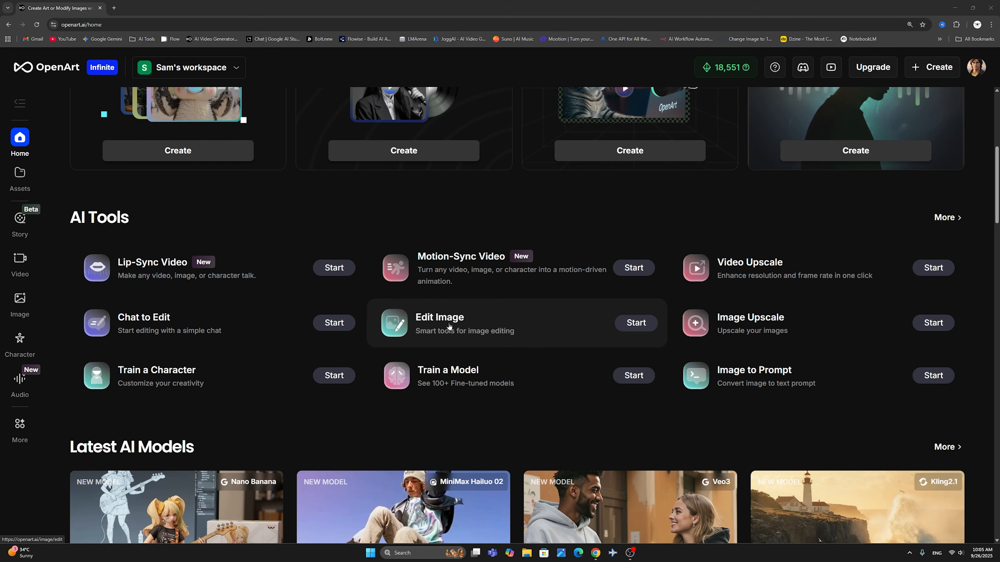
scroll(458, 324, down, 7)
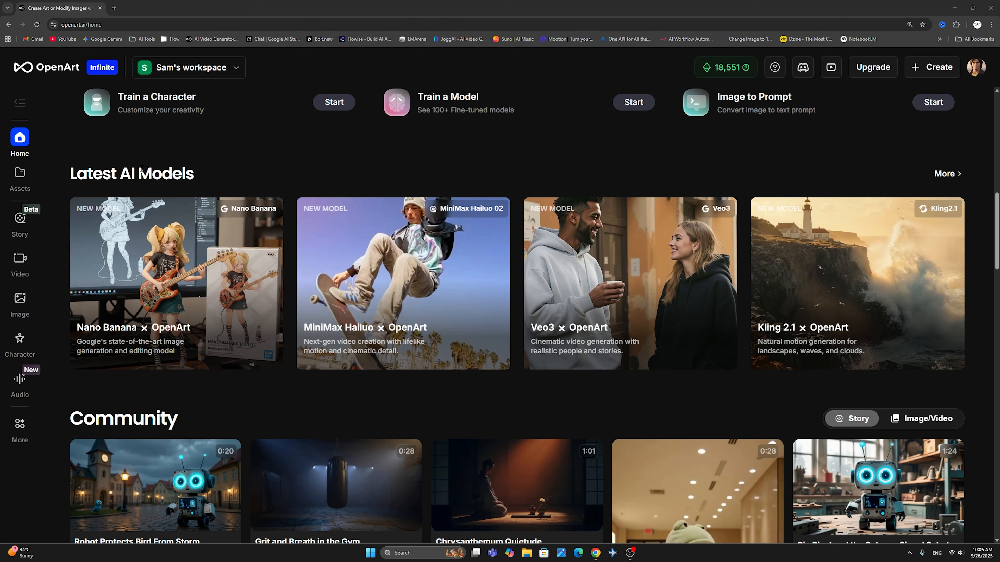
mouse_move(175, 274)
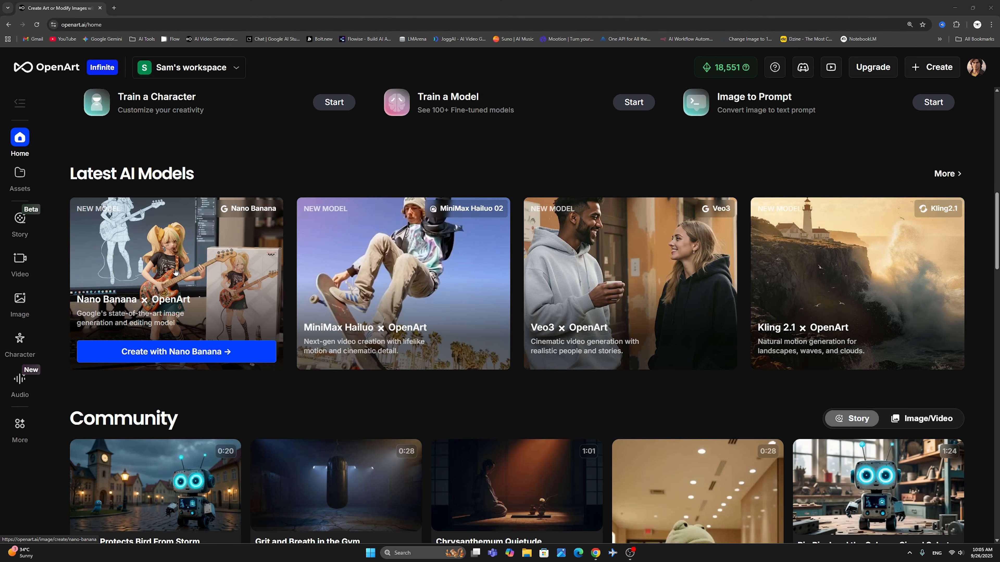
mouse_move(509, 248)
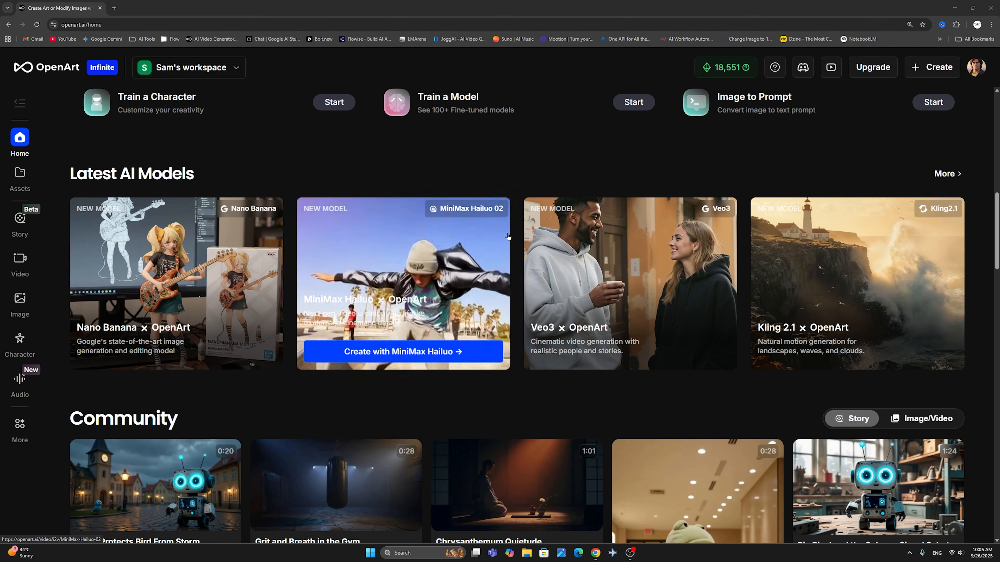
mouse_move(835, 278)
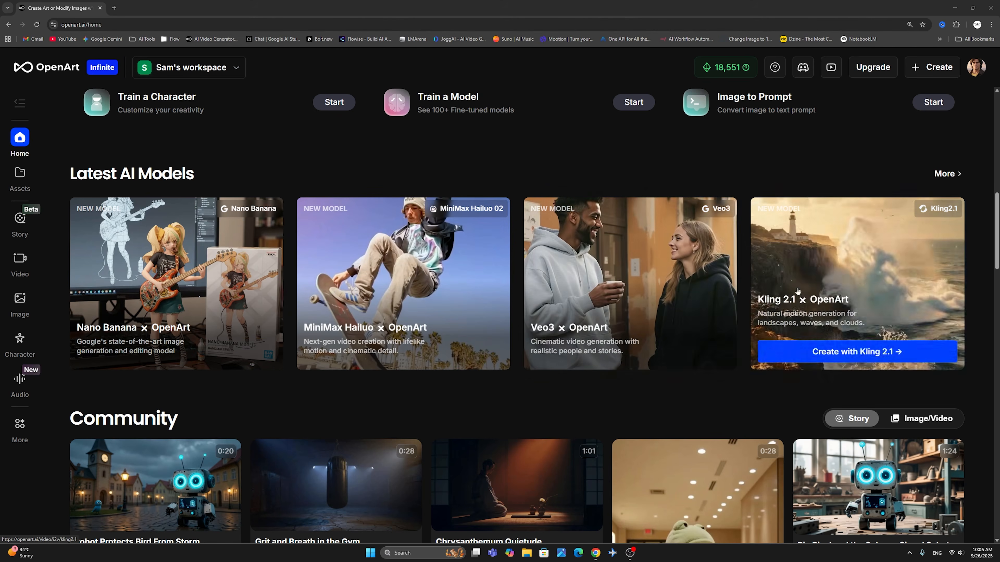
- Browse the Community story gallery on the home page, and return to the creation options
mouse_move(430, 320)
scroll(429, 320, down, 3)
scroll(430, 319, down, 4)
mouse_move(101, 215)
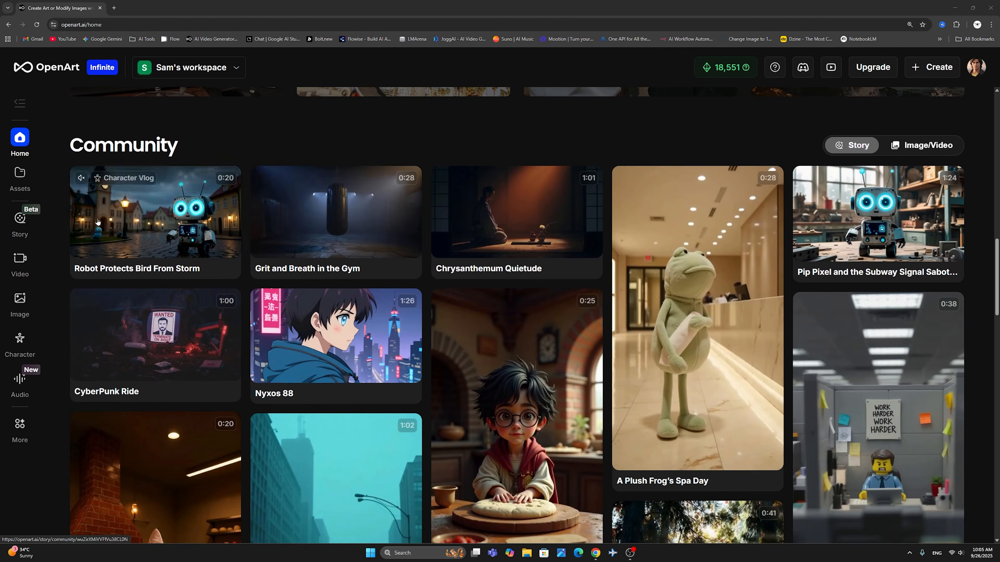
mouse_move(515, 415)
scroll(524, 416, down, 2)
scroll(525, 415, down, 3)
scroll(545, 402, down, 3)
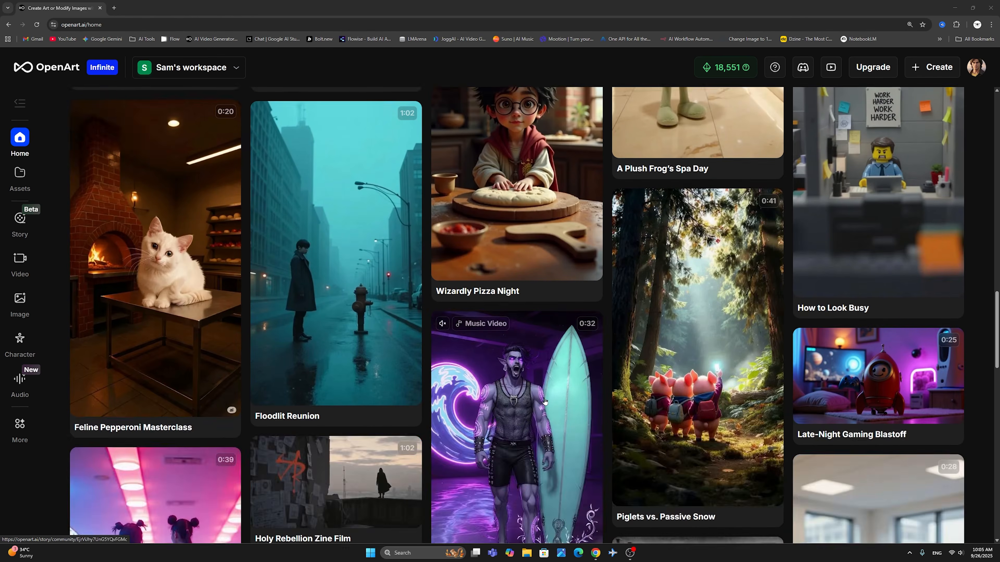
scroll(543, 397, up, 15)
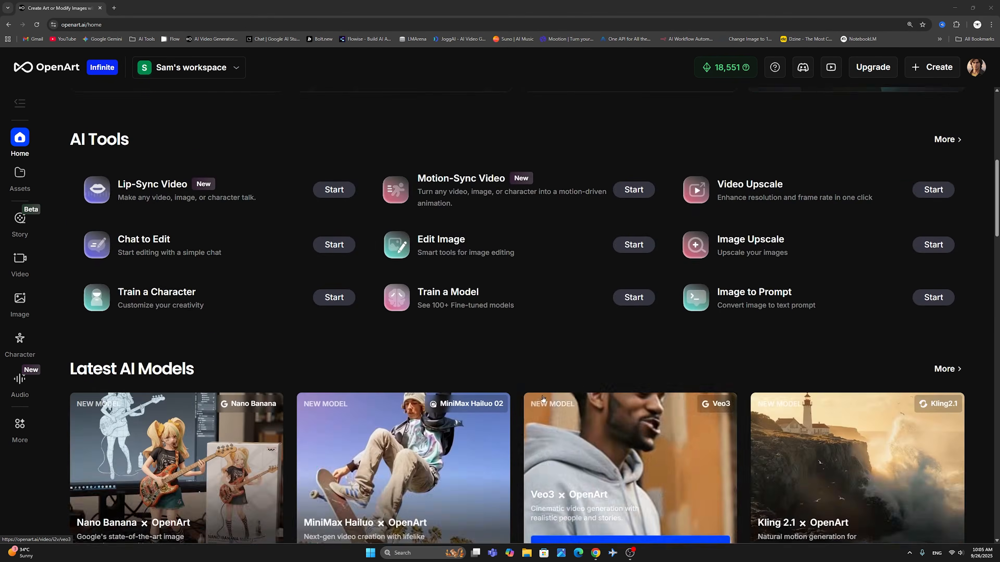
scroll(537, 350, up, 5)
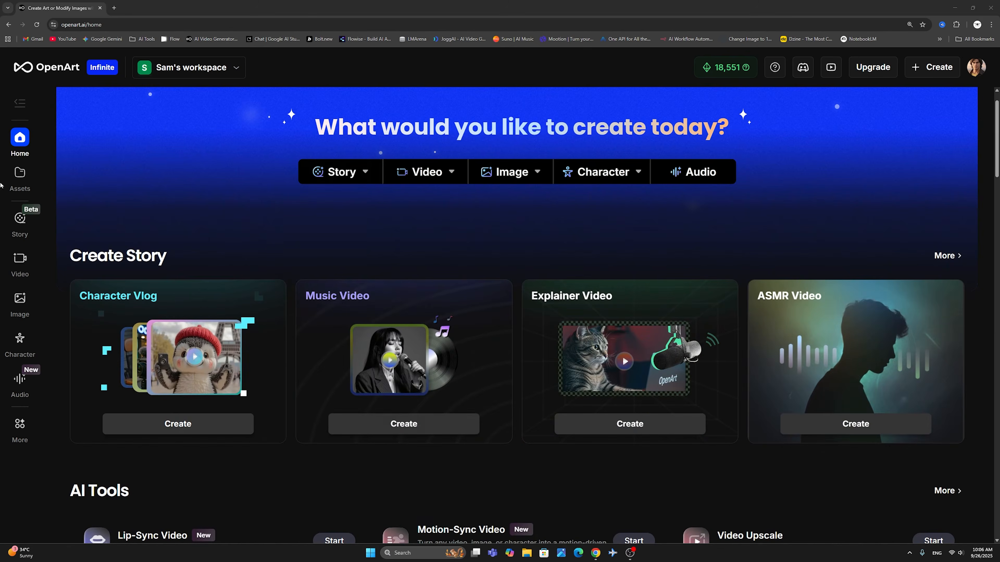
- Open the Explainer Video creator from the Story section and view its available voice actors
click(14, 216)
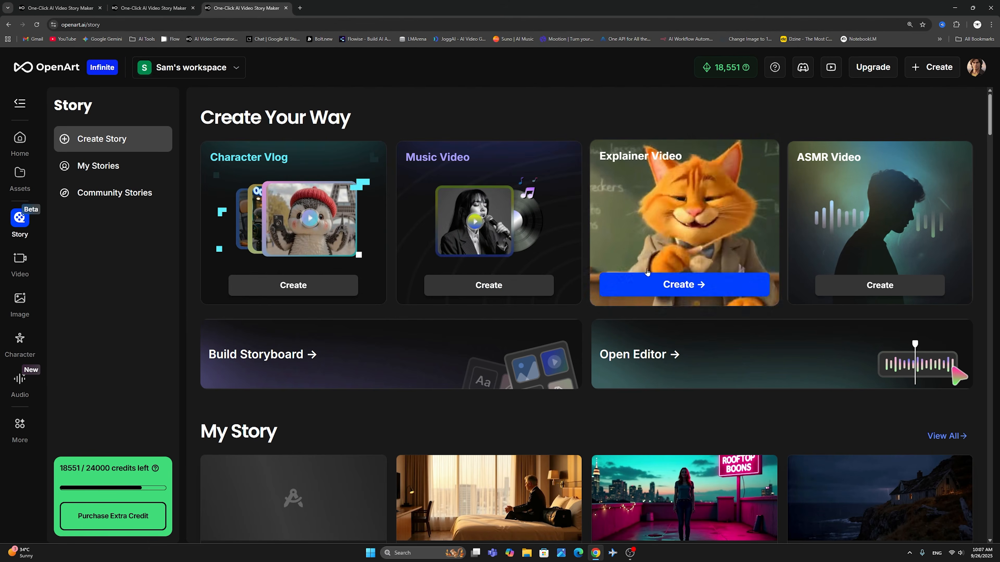
click(684, 285)
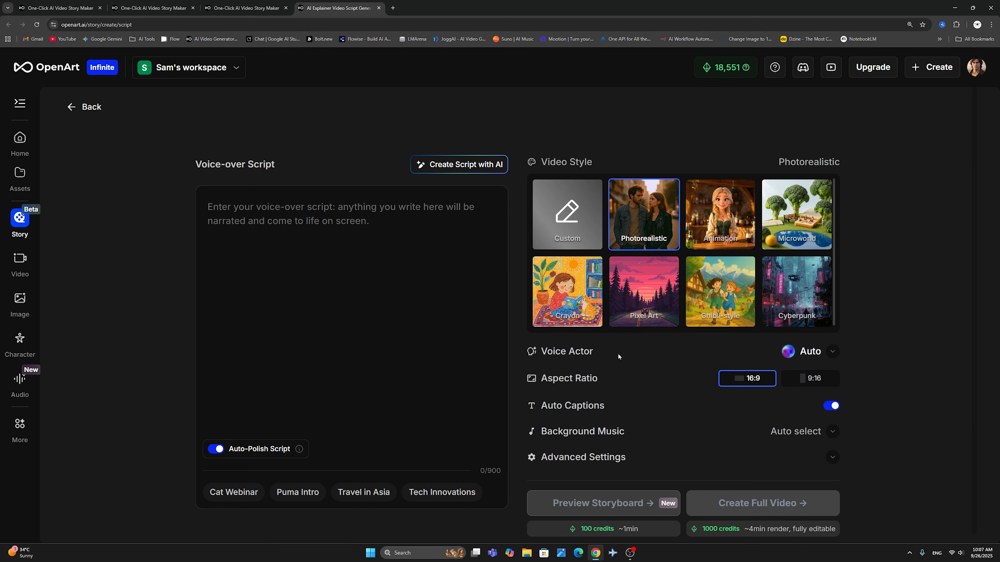
click(833, 354)
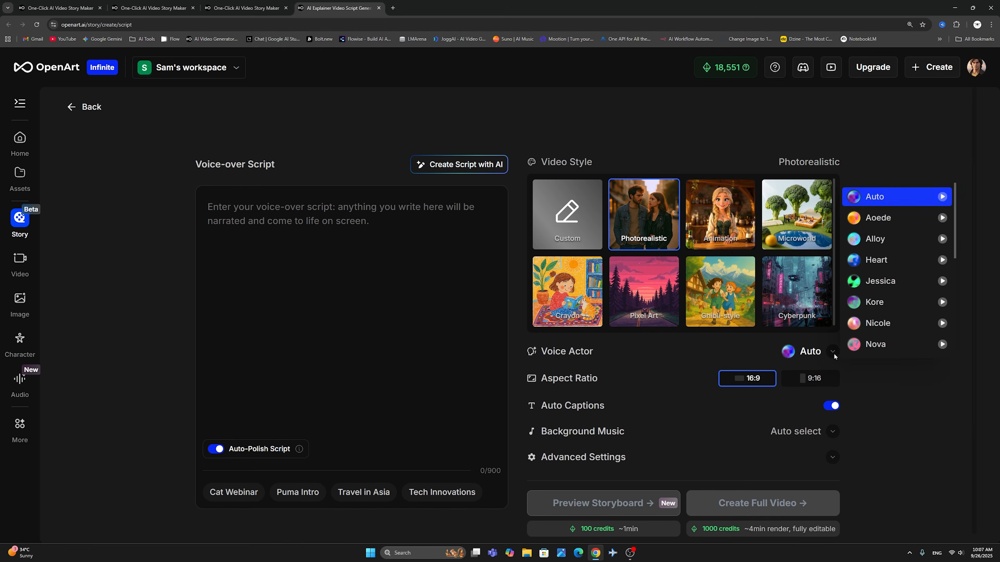
click(622, 368)
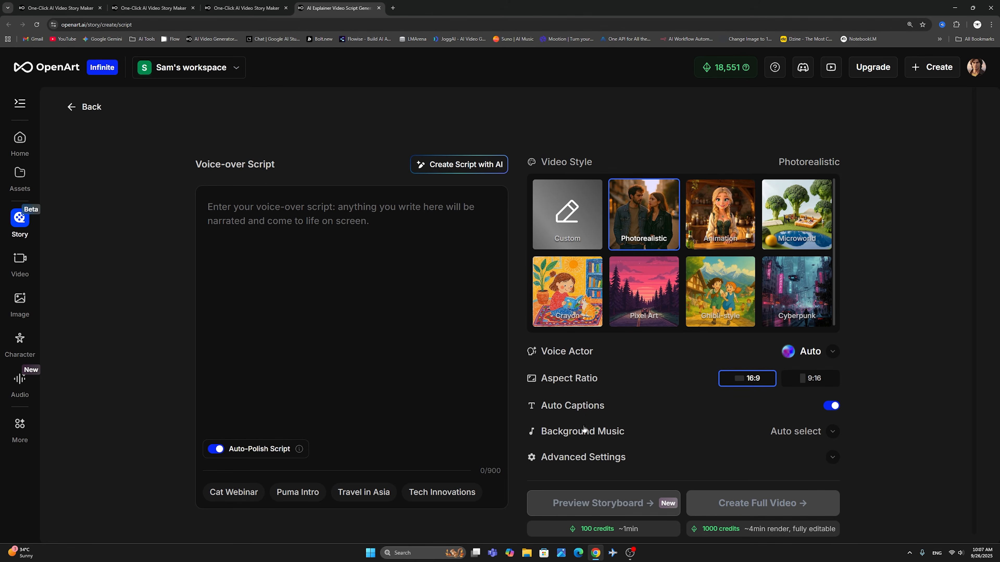
- Expand the explainer video's Advanced Settings to examine the image and video model options and the full video's credit cost
click(577, 457)
scroll(577, 448, down, 3)
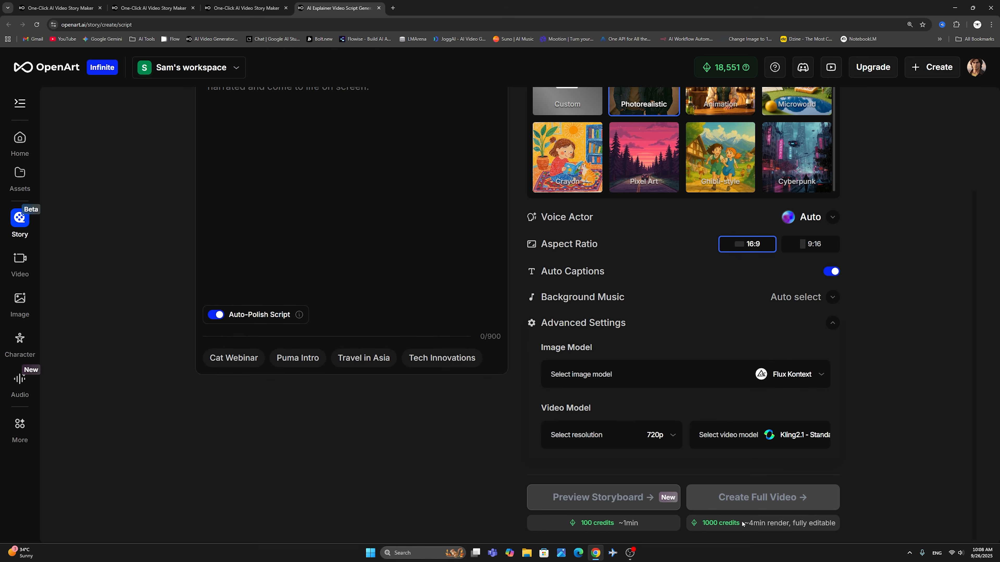
drag(737, 523, 703, 524)
scroll(642, 467, up, 3)
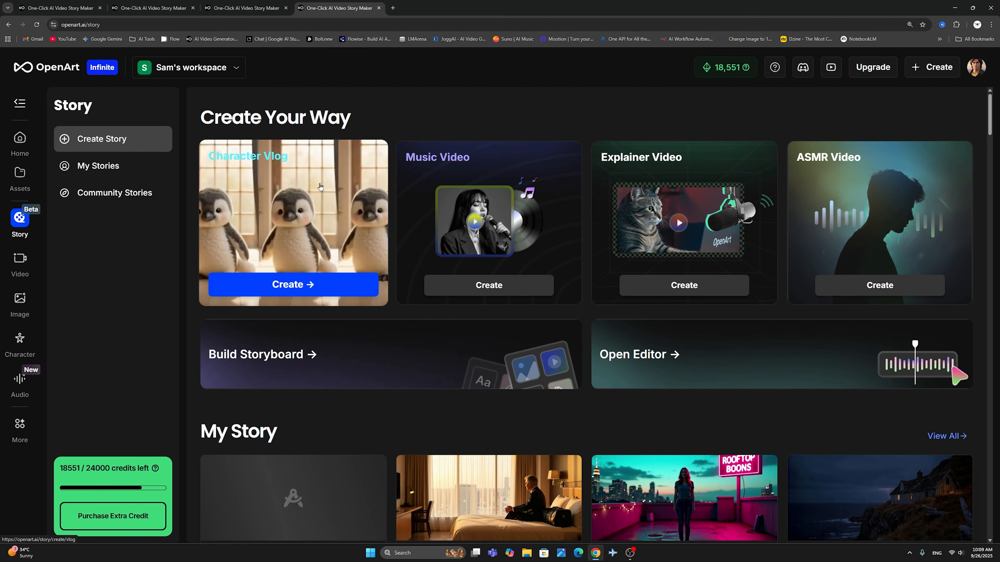
- Open the Video section's Image to Video tool and look through its full list of selectable models
click(26, 257)
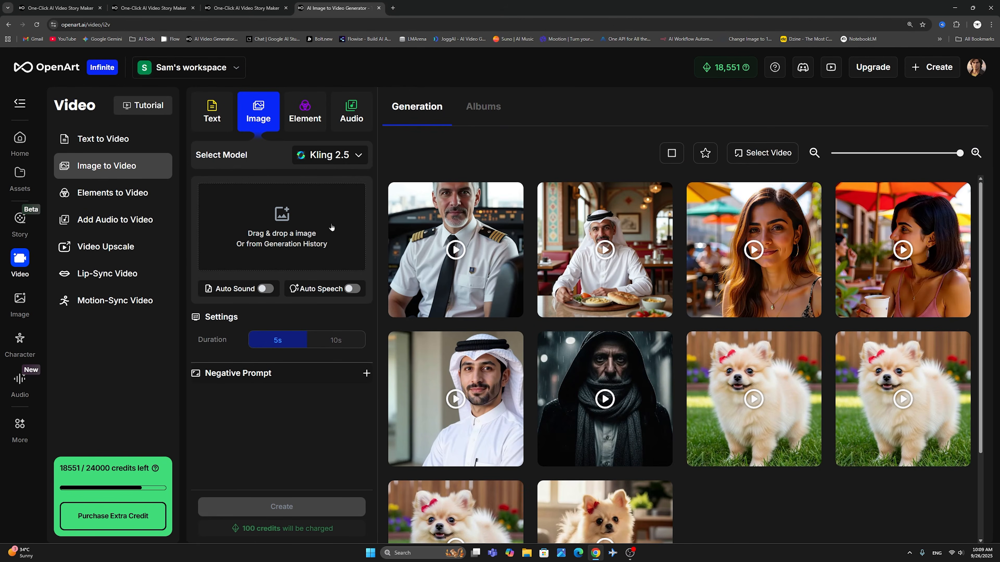
click(326, 156)
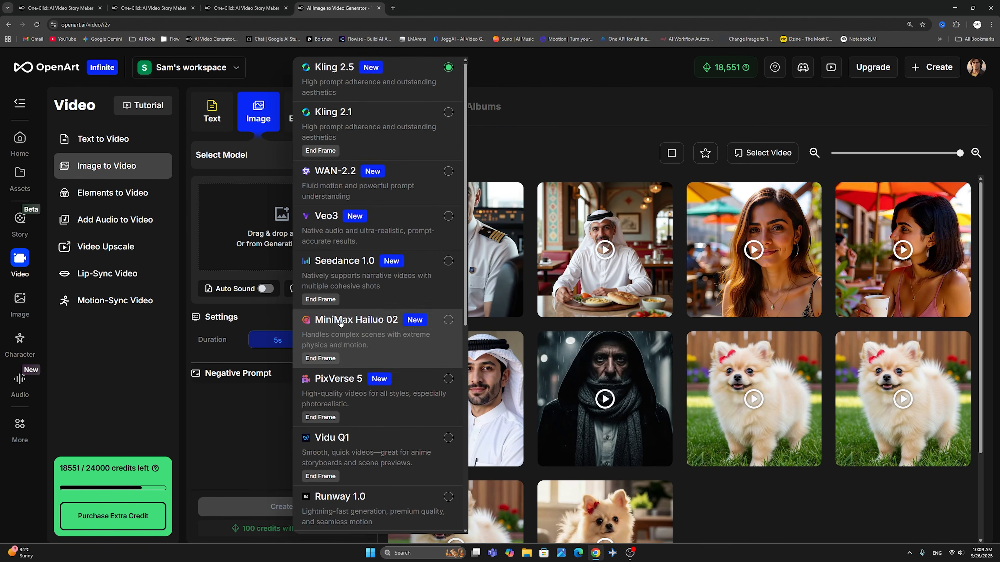
scroll(342, 374, down, 7)
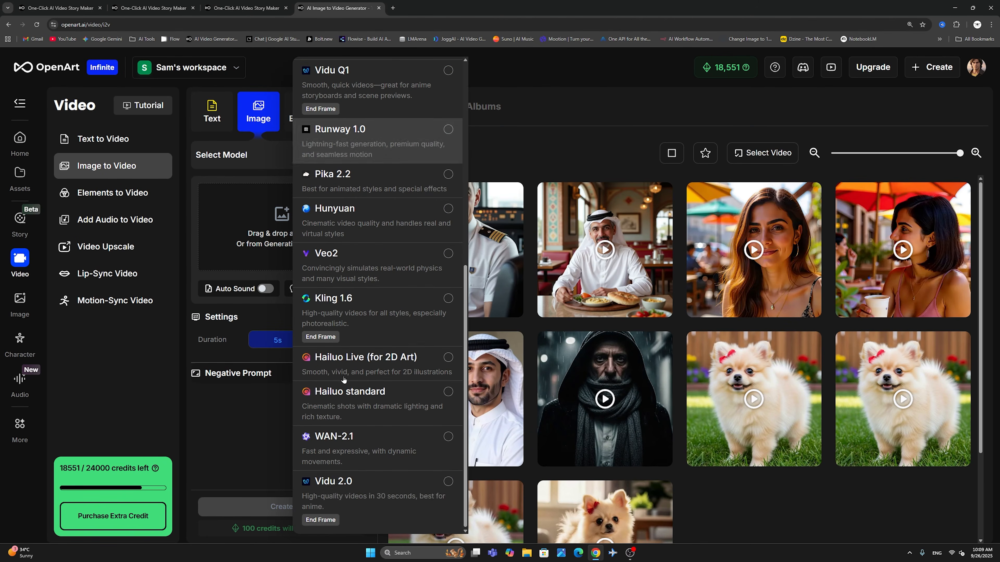
scroll(355, 494, up, 7)
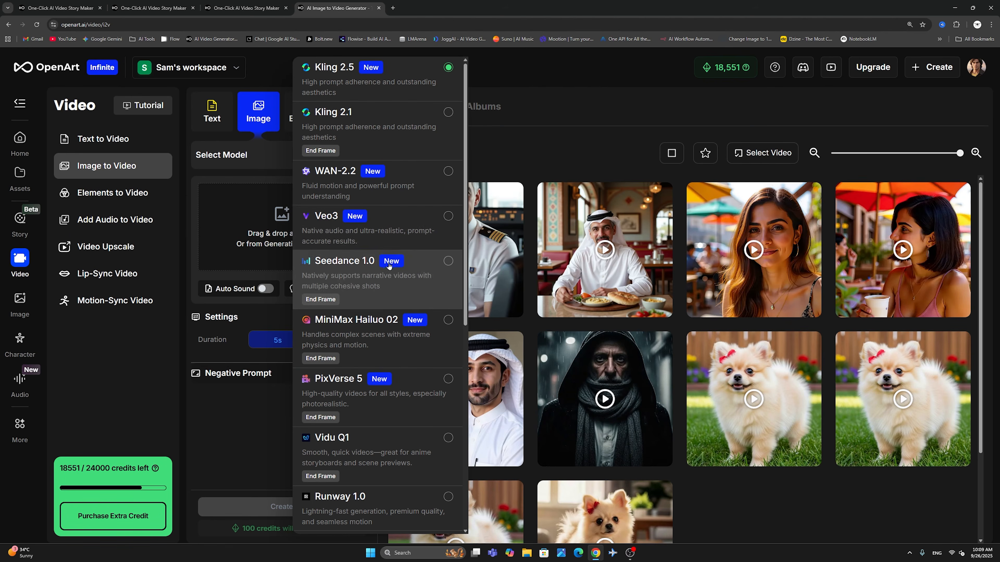
scroll(372, 378, down, 7)
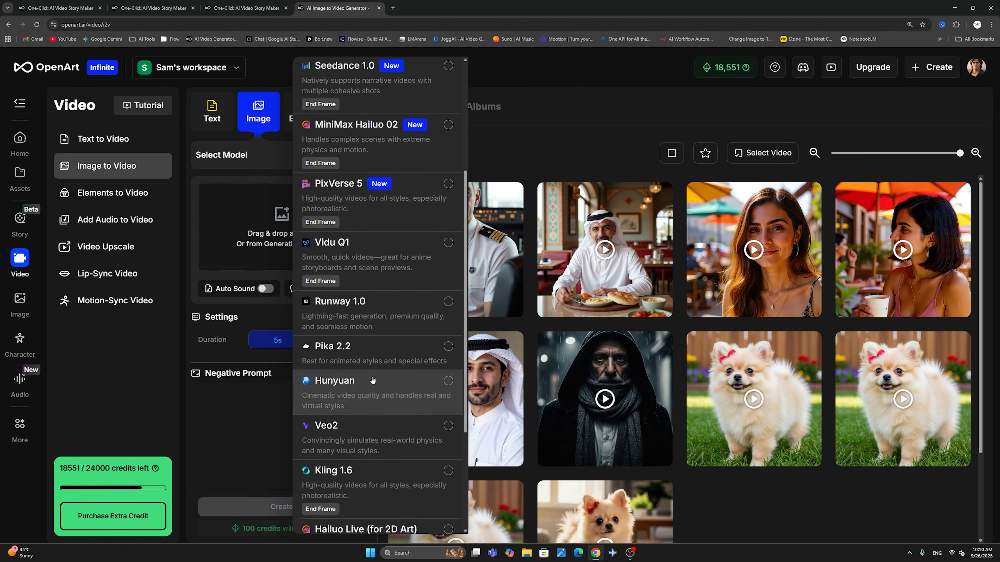
scroll(373, 379, down, 1)
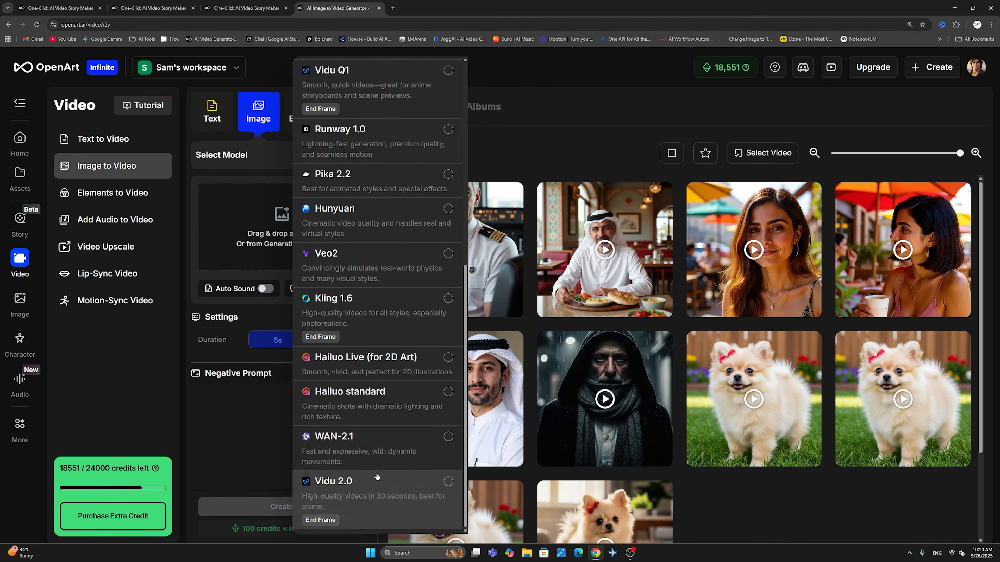
scroll(374, 492, up, 8)
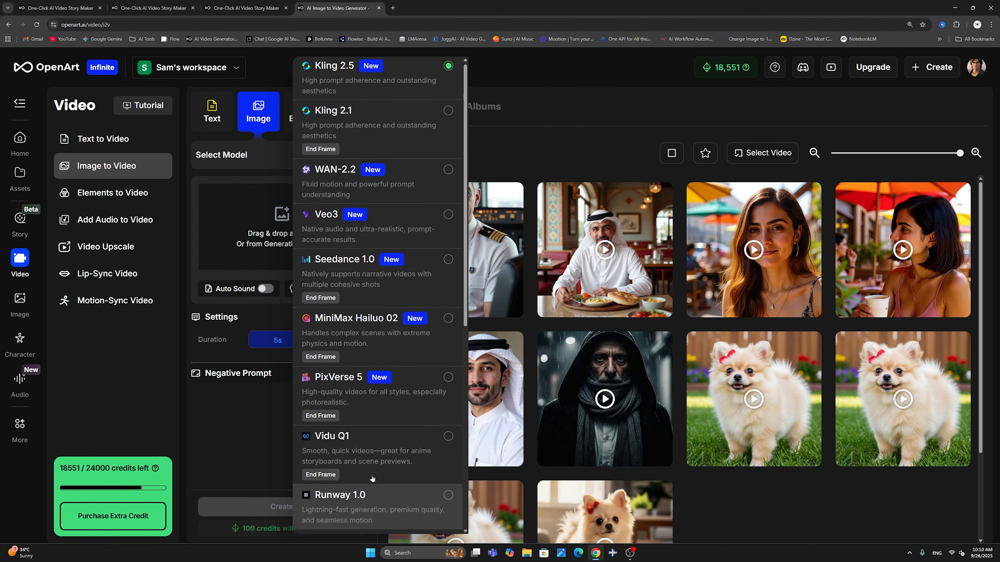
click(215, 245)
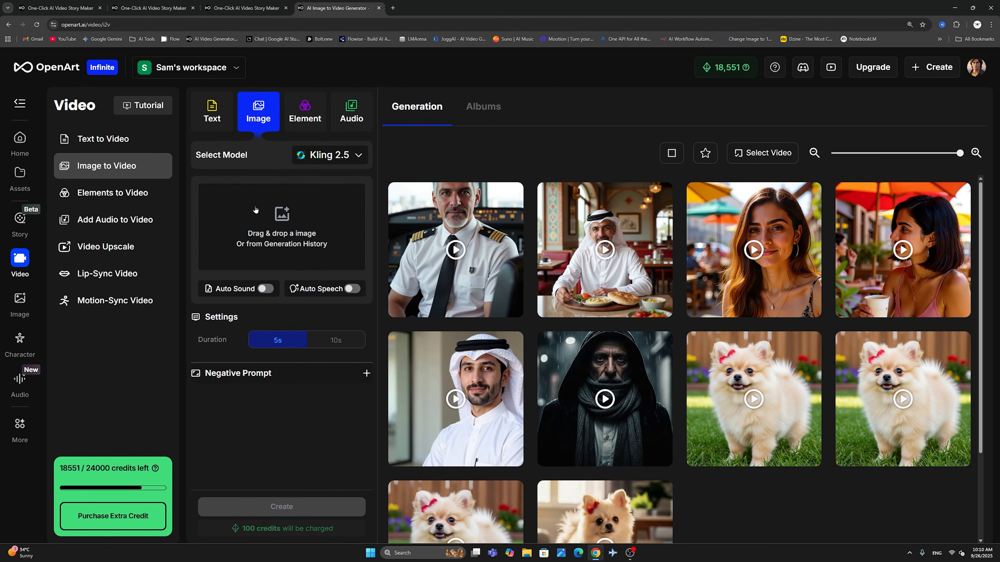
- Switch to Text to Video and look through the list of models it offers
click(215, 115)
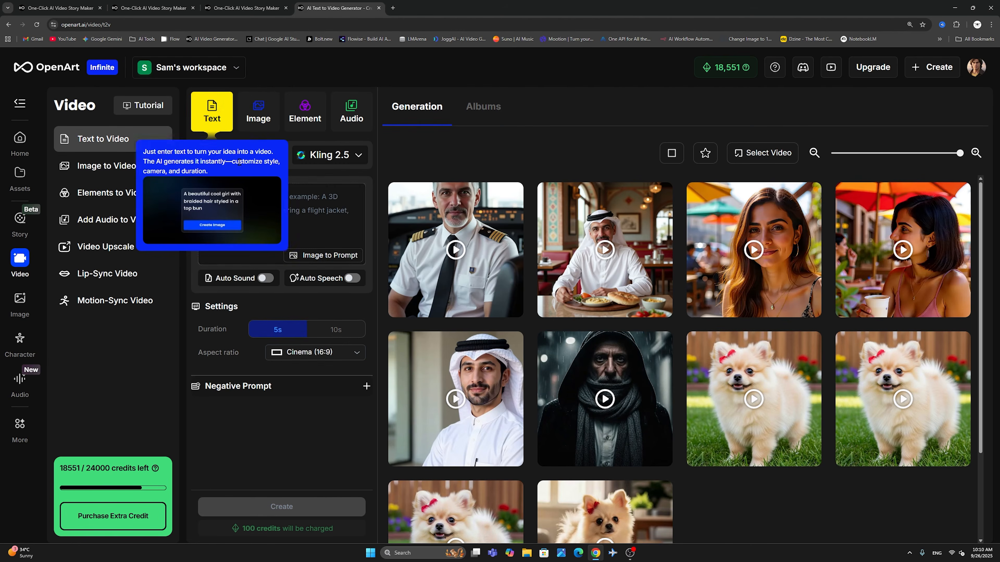
click(277, 234)
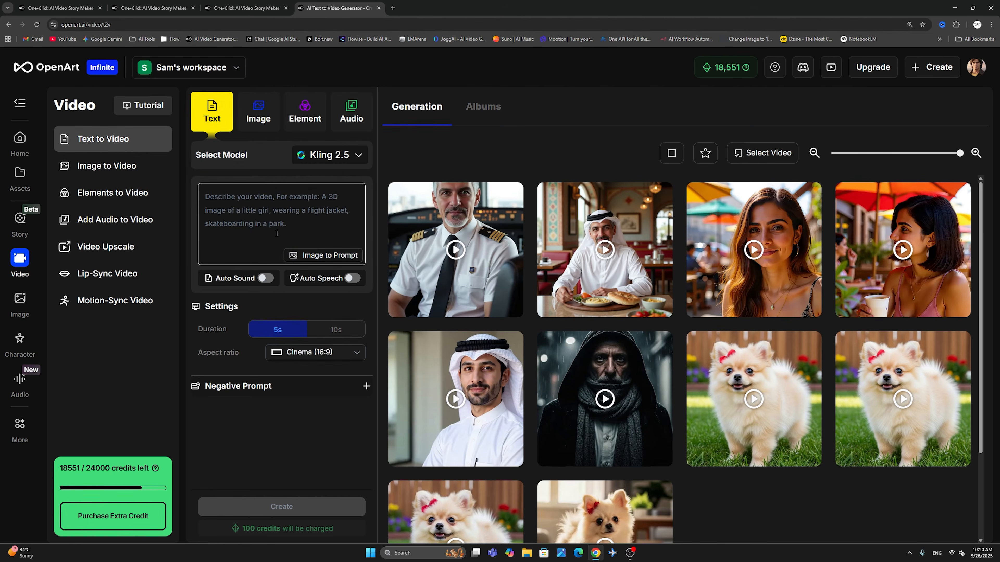
click(326, 160)
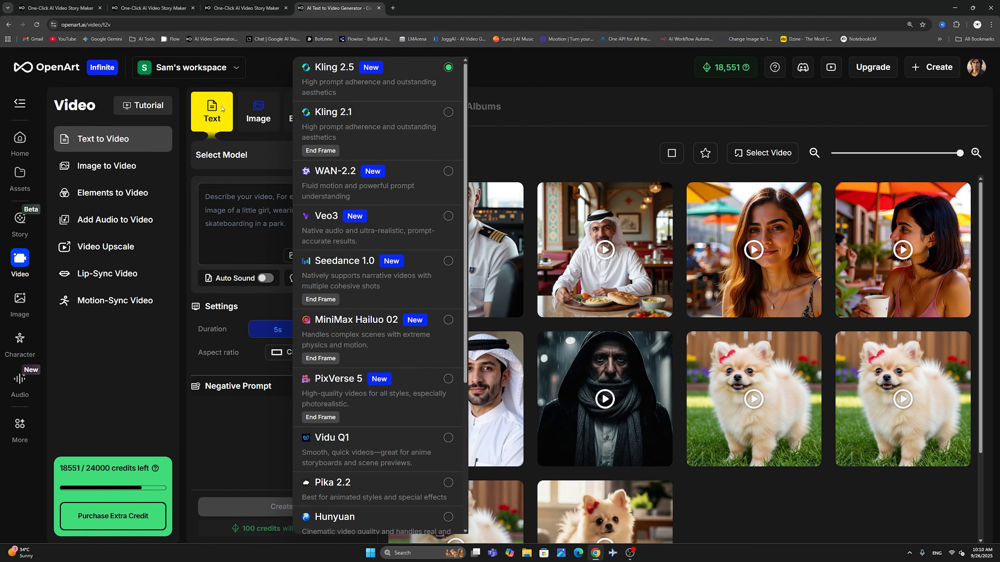
scroll(375, 305, down, 5)
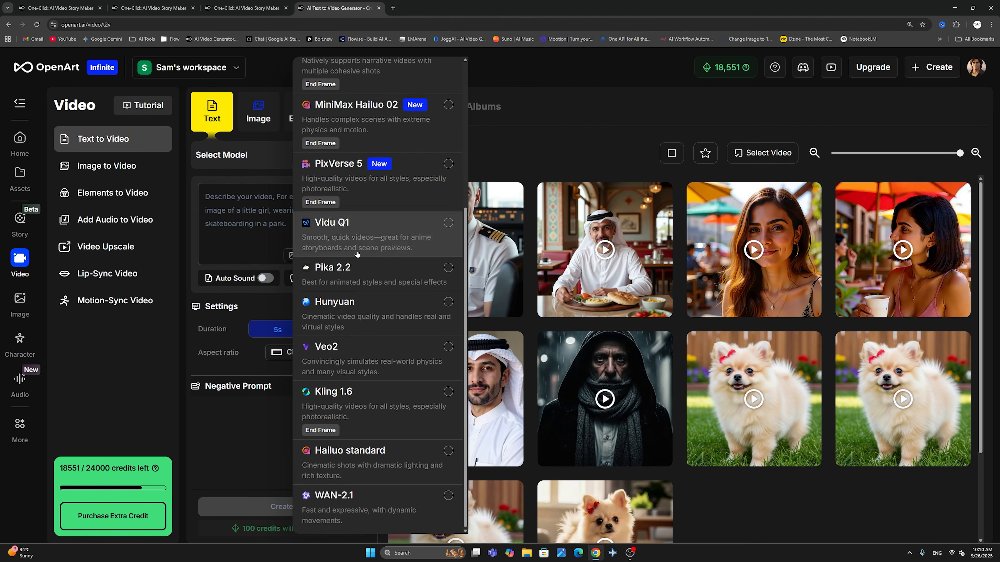
click(248, 227)
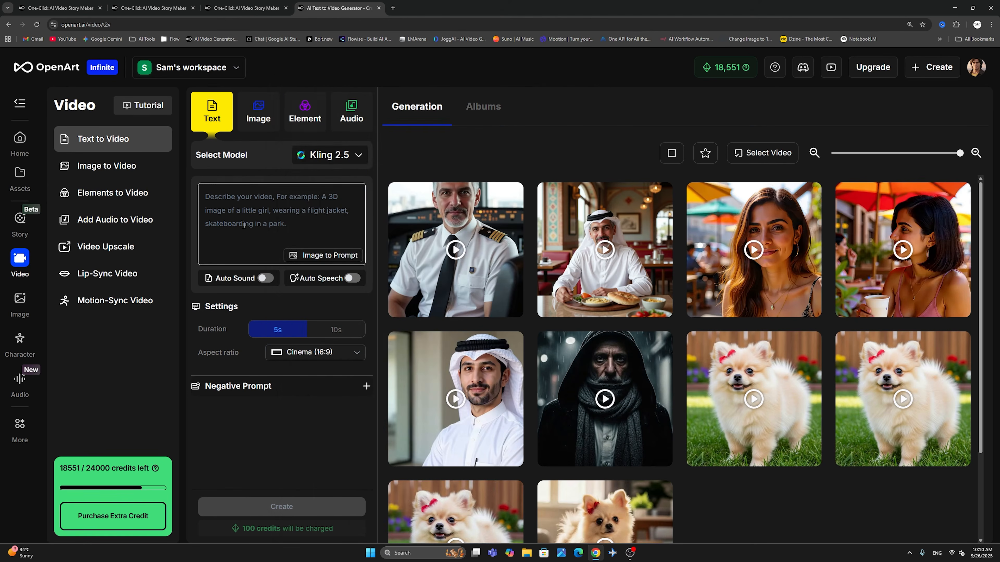
- Return to Image to Video and briefly check its model choices, keeping the current model
click(254, 125)
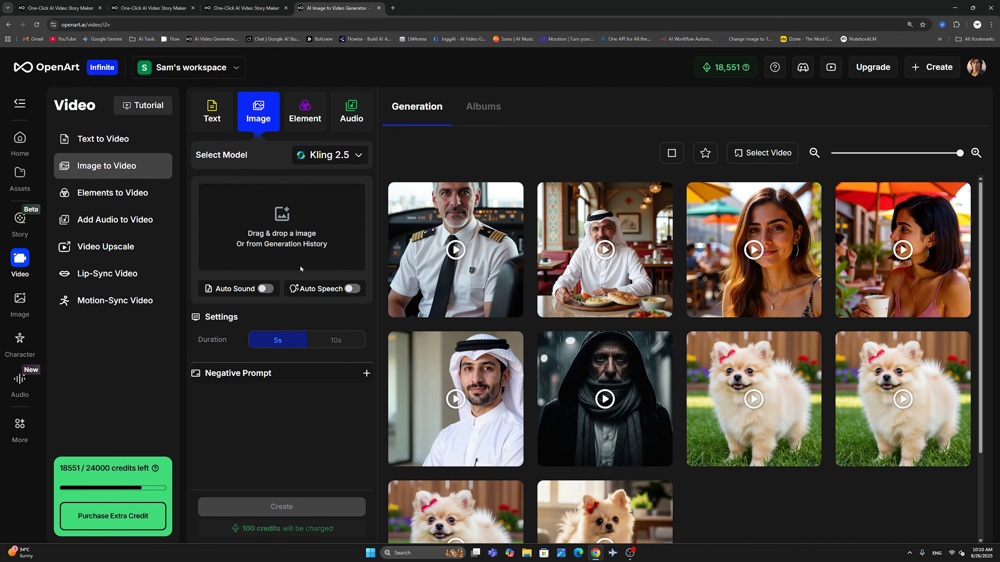
click(311, 155)
click(247, 177)
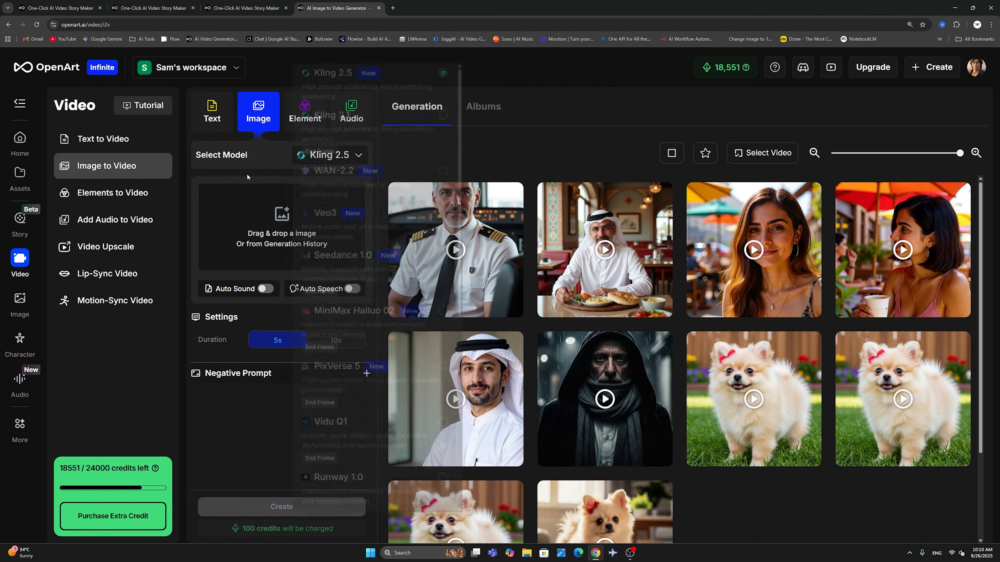
- Open the Elements to Video tool and view its available models and the prompt area for describing the scene
click(305, 112)
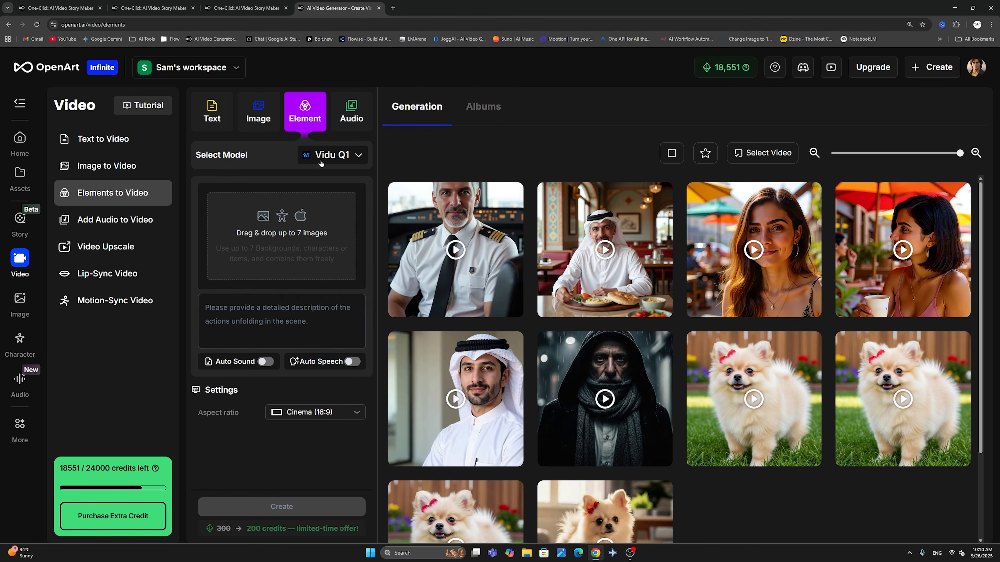
click(321, 161)
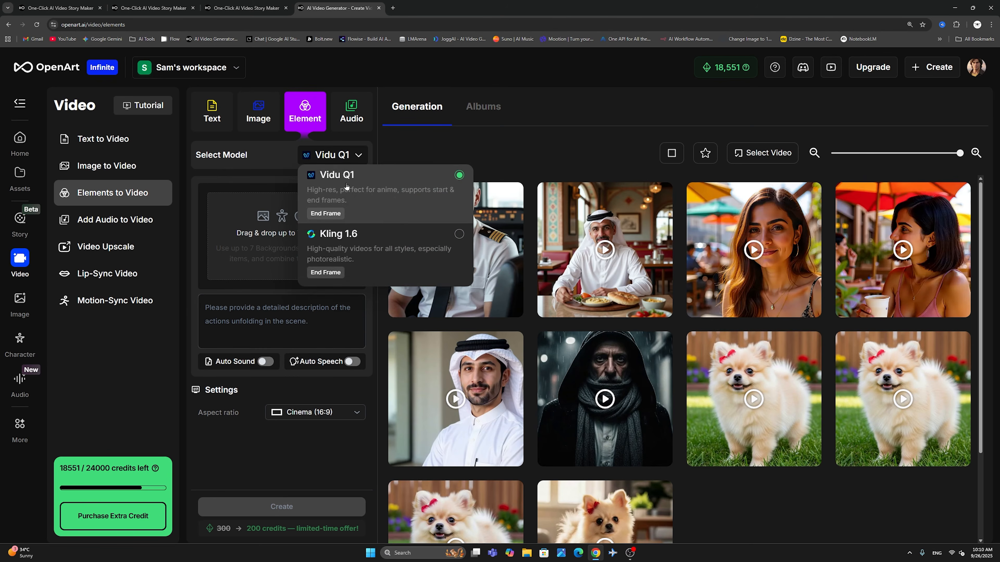
click(274, 209)
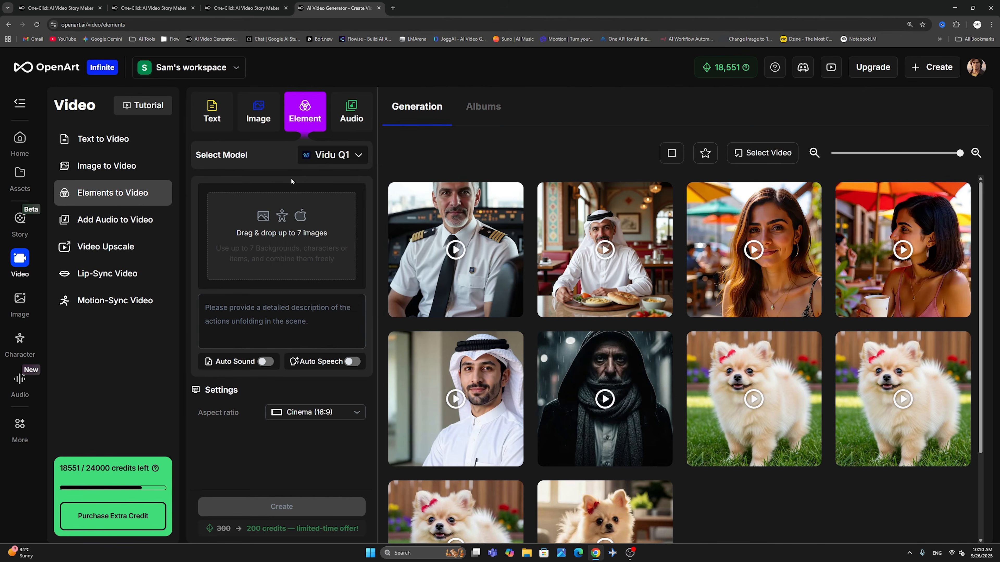
click(276, 308)
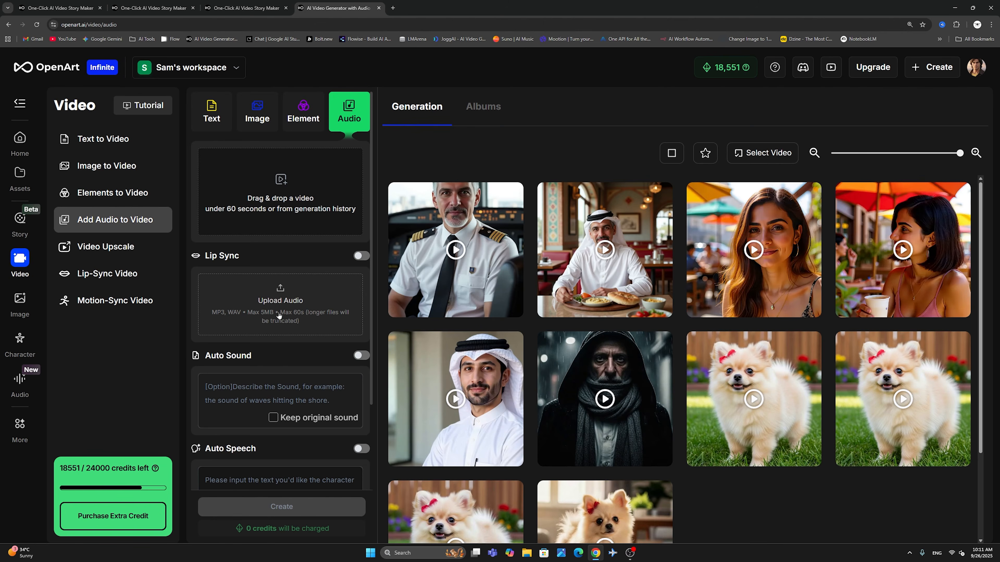
- Look through the Lip Sync, Auto Sound and Auto Speech options of the Add Audio to Video tool
click(289, 383)
scroll(288, 388, down, 3)
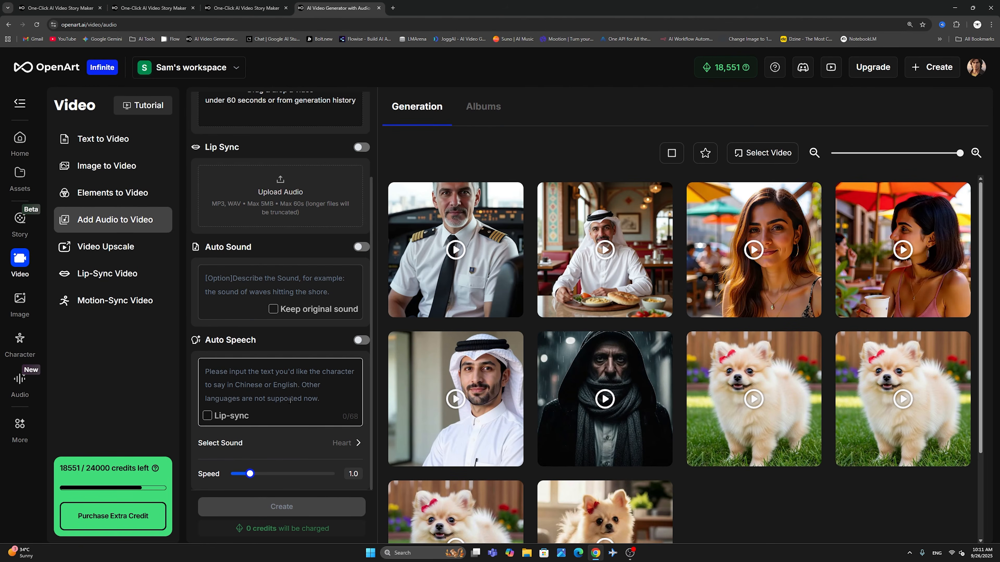
scroll(301, 407, up, 3)
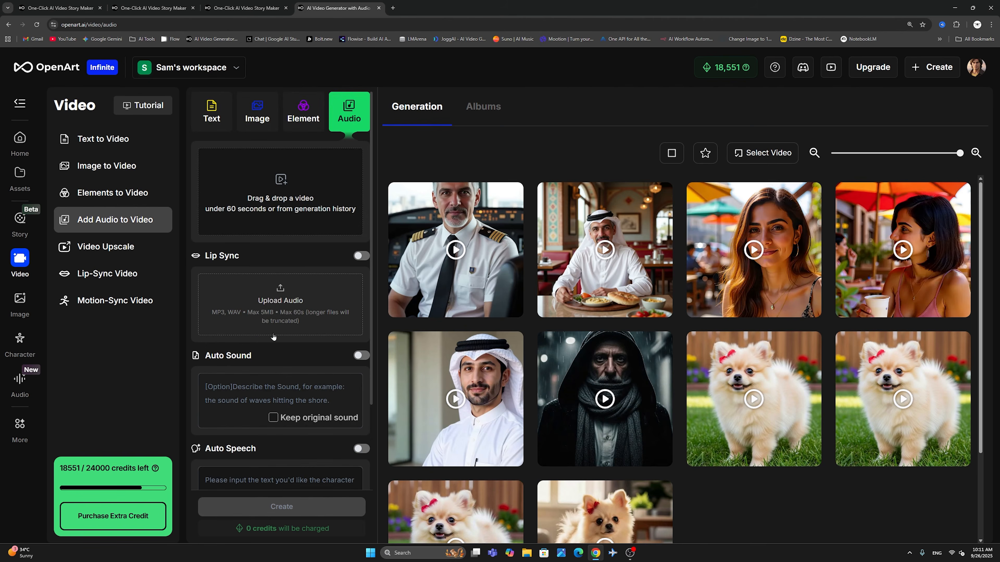
- Open the Video Upscale tool and view the output resolutions it offers, leaving the resolution at Original
click(137, 251)
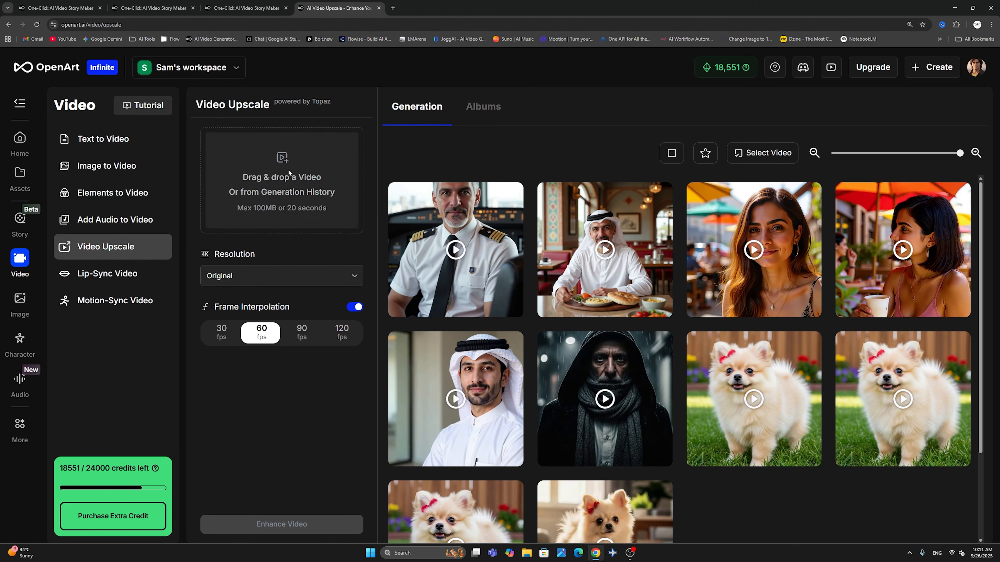
click(232, 276)
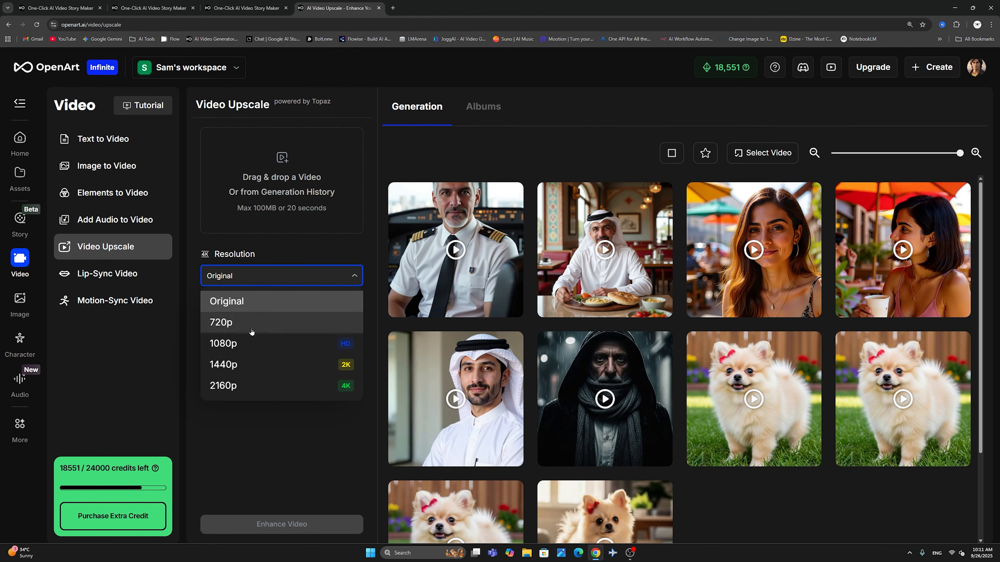
click(259, 235)
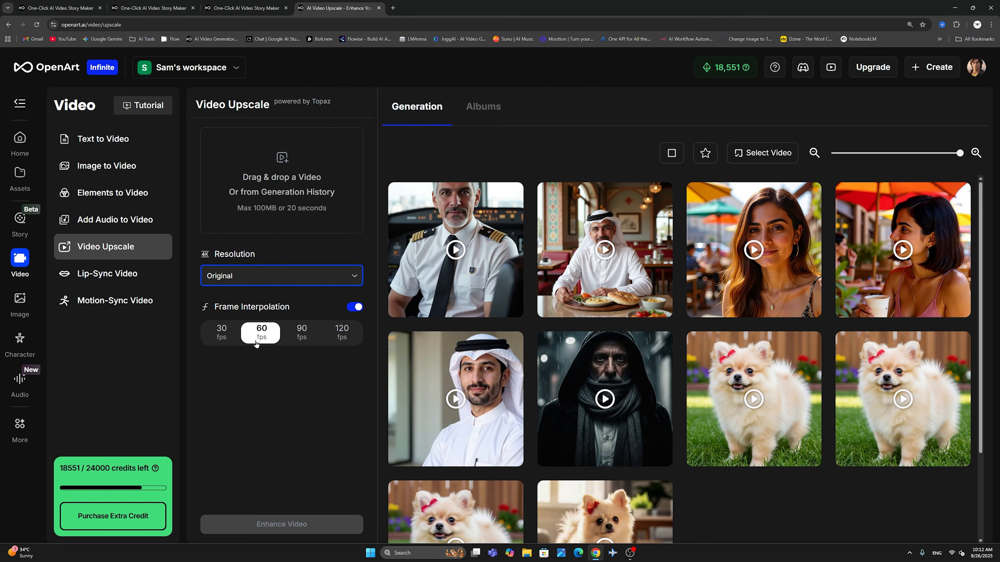
- Open the Lip-Sync Video tool and view its list of selectable models without choosing one
click(115, 272)
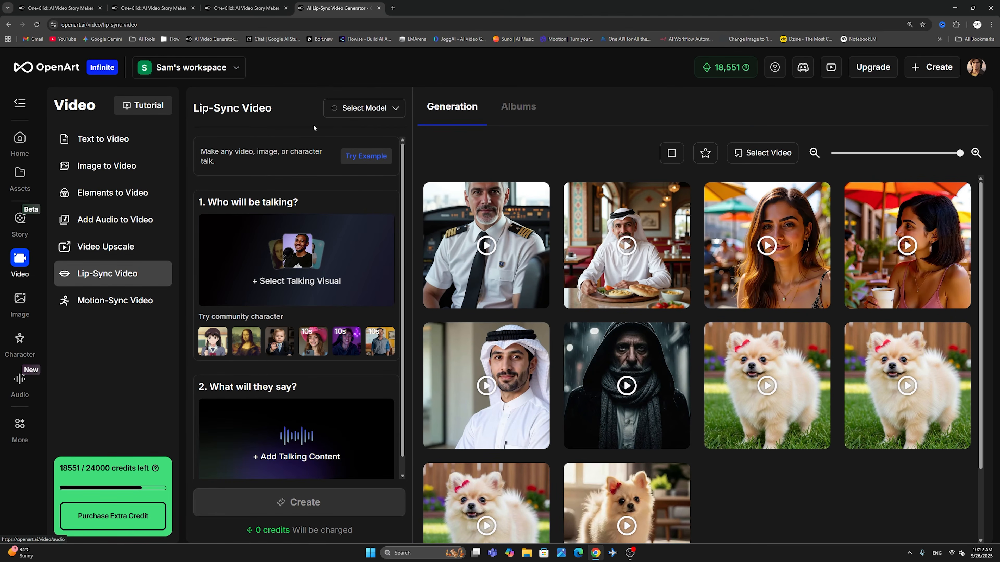
click(356, 108)
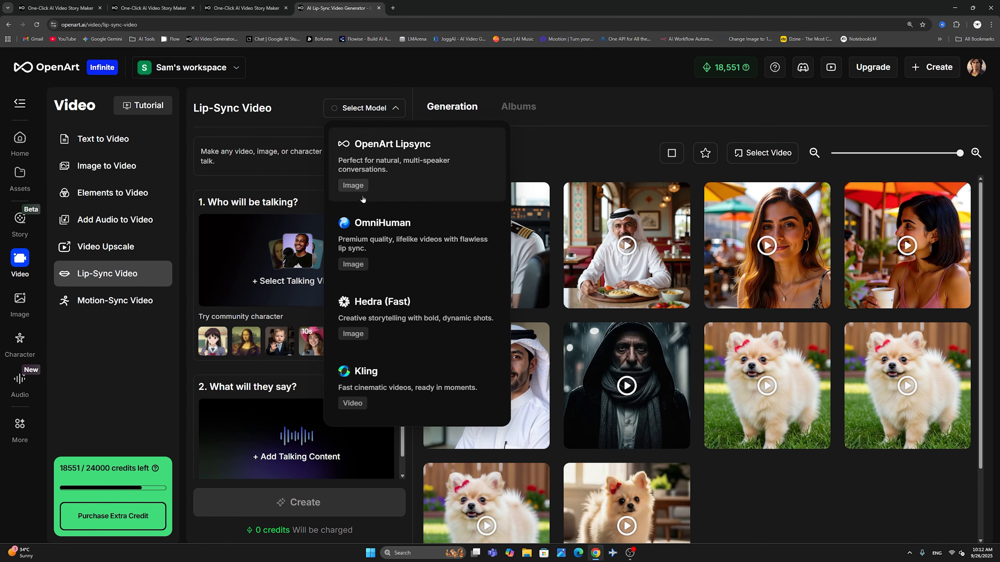
click(229, 277)
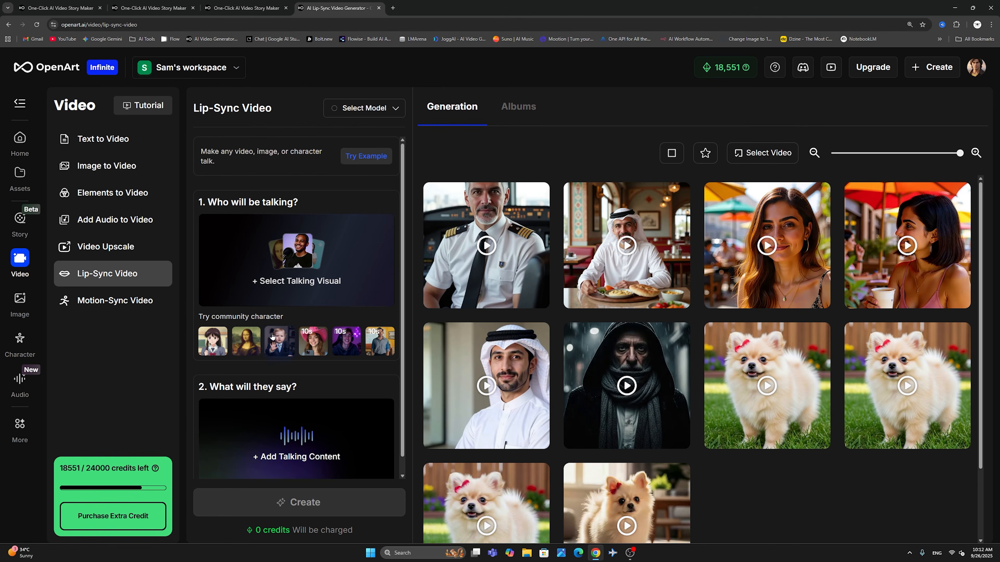
- Examine the lip-sync options for choosing who will be talking and for adding the talking content
mouse_move(290, 249)
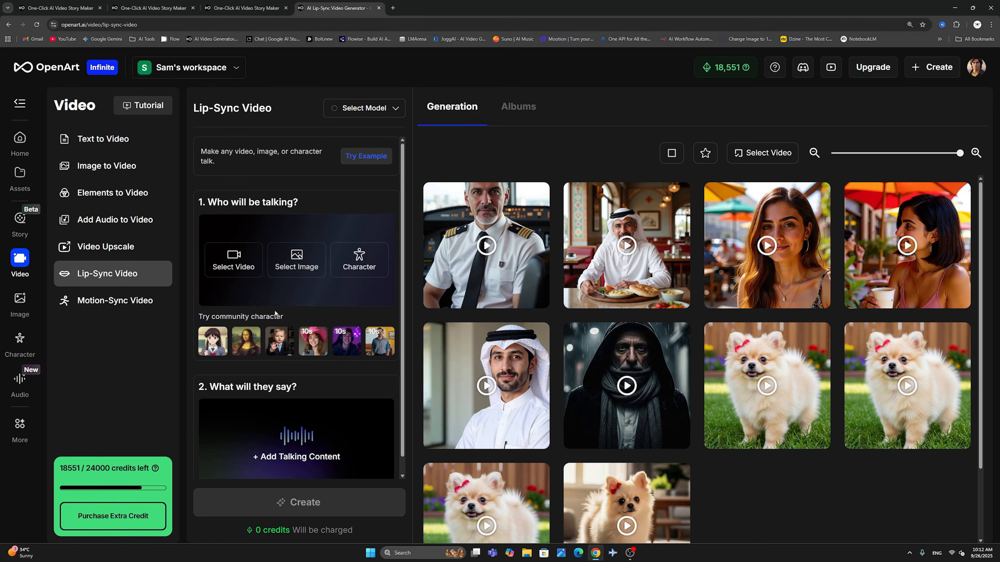
mouse_move(251, 422)
scroll(248, 425, down, 1)
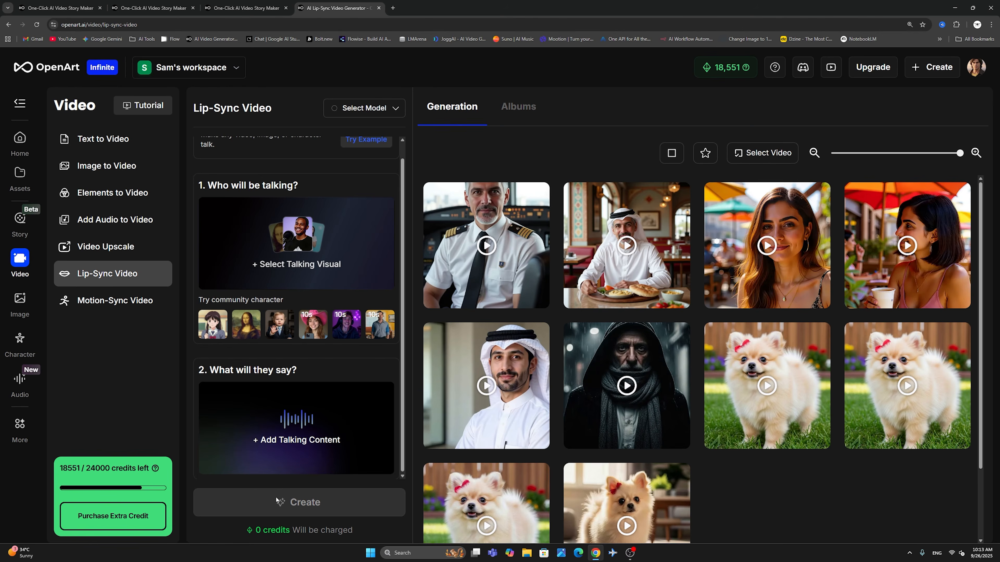
scroll(296, 433, up, 1)
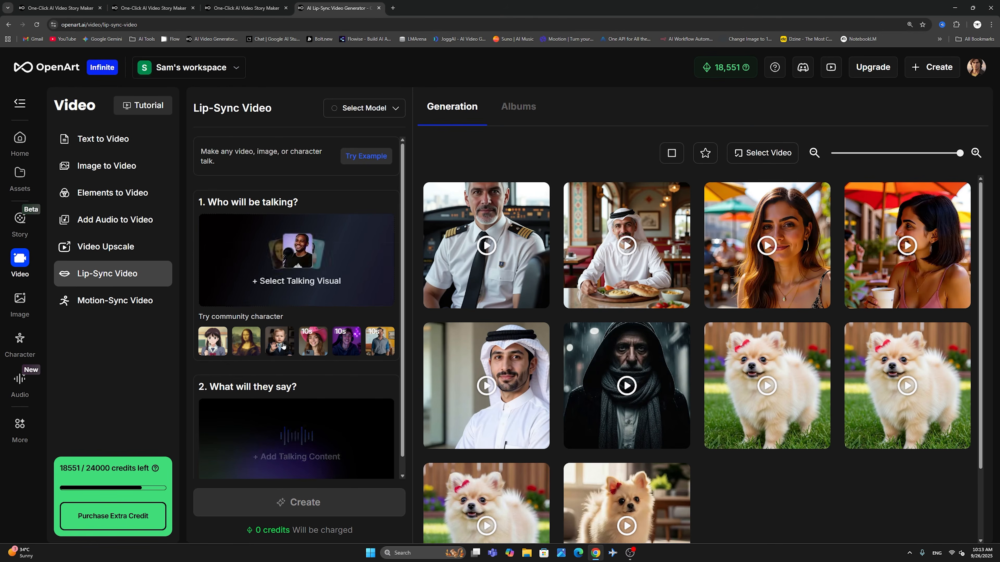
mouse_move(286, 443)
scroll(286, 443, down, 1)
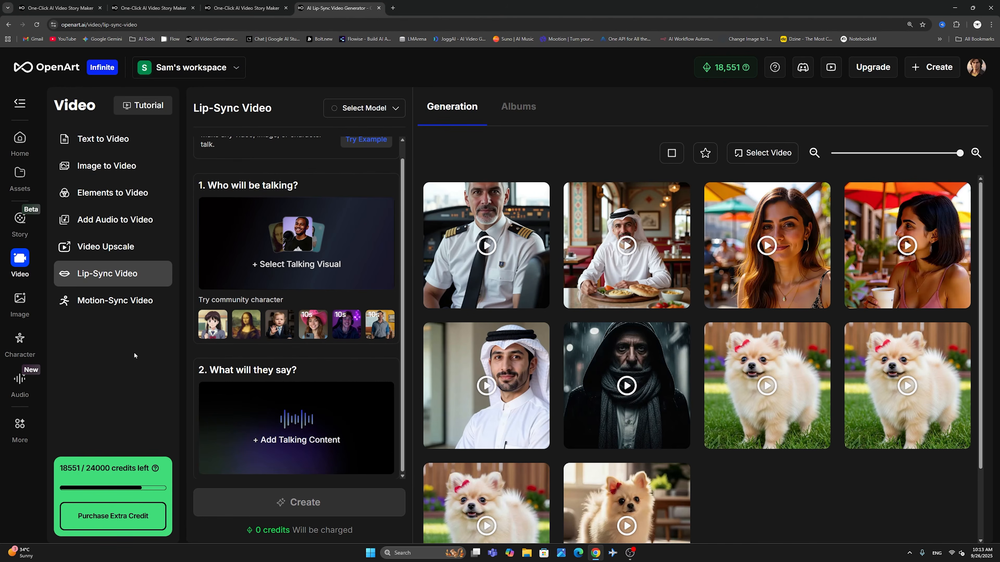
- Open the Motion-Sync Video tool and examine its source options for who will be moving and its motion reference options
click(122, 302)
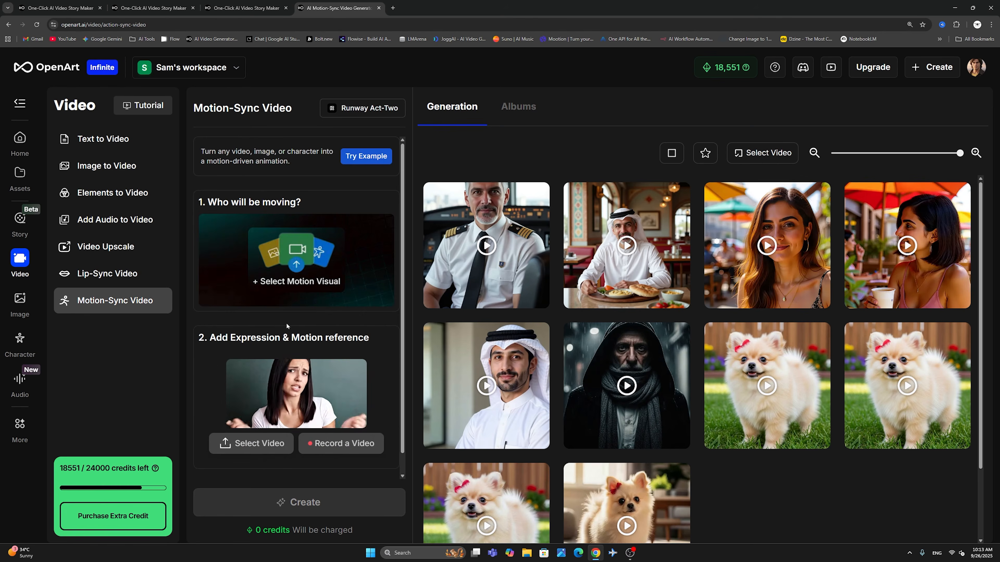
click(293, 238)
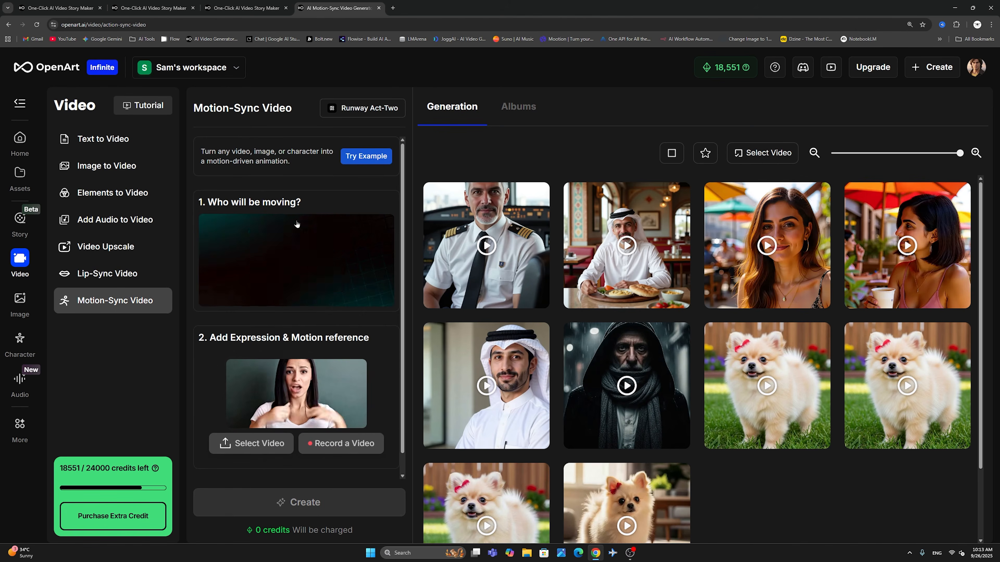
mouse_move(264, 255)
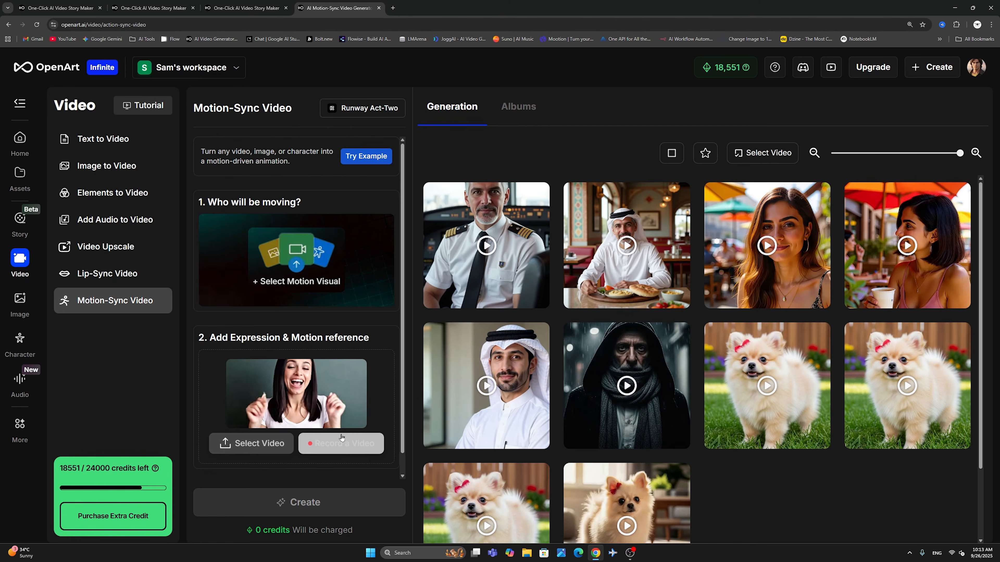
mouse_move(337, 262)
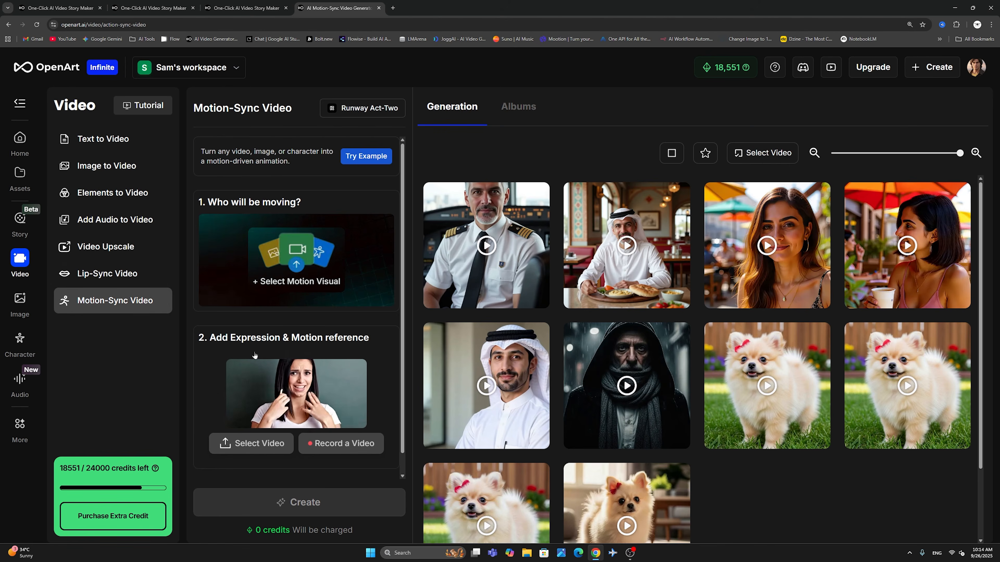
mouse_move(286, 286)
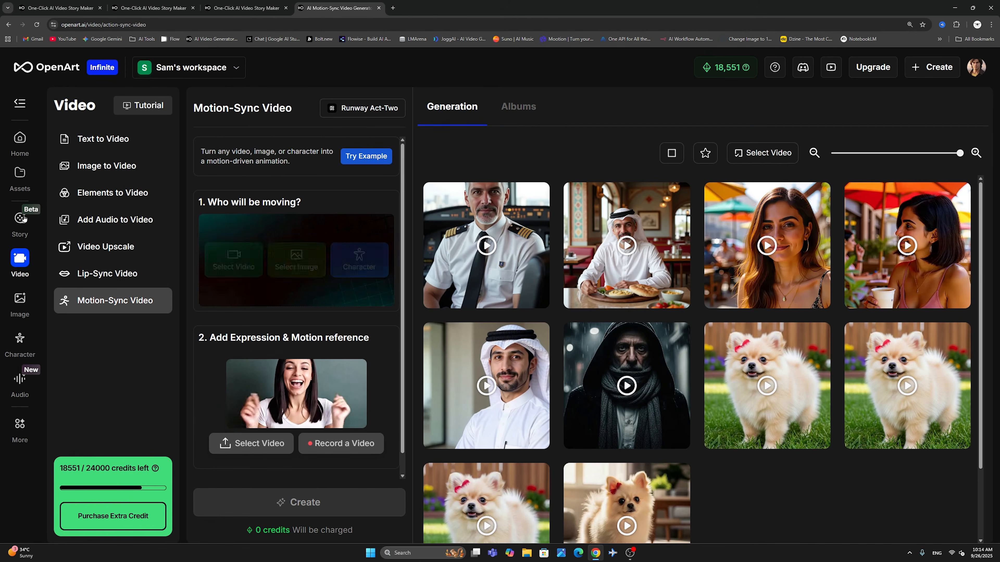
- Open the Image section's Create Image tool and view the Custom Settings presets, leaving the setting at None
click(19, 299)
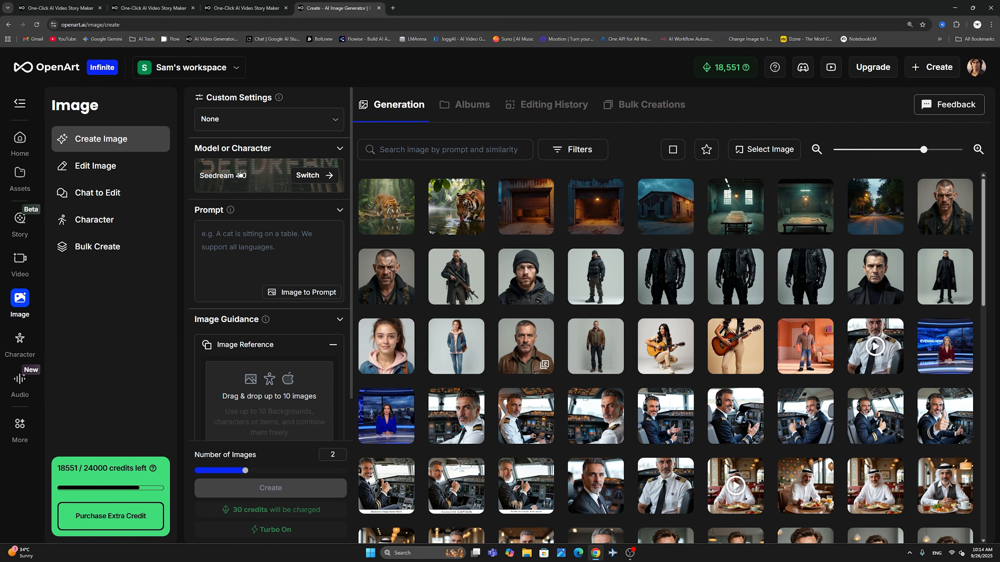
click(334, 118)
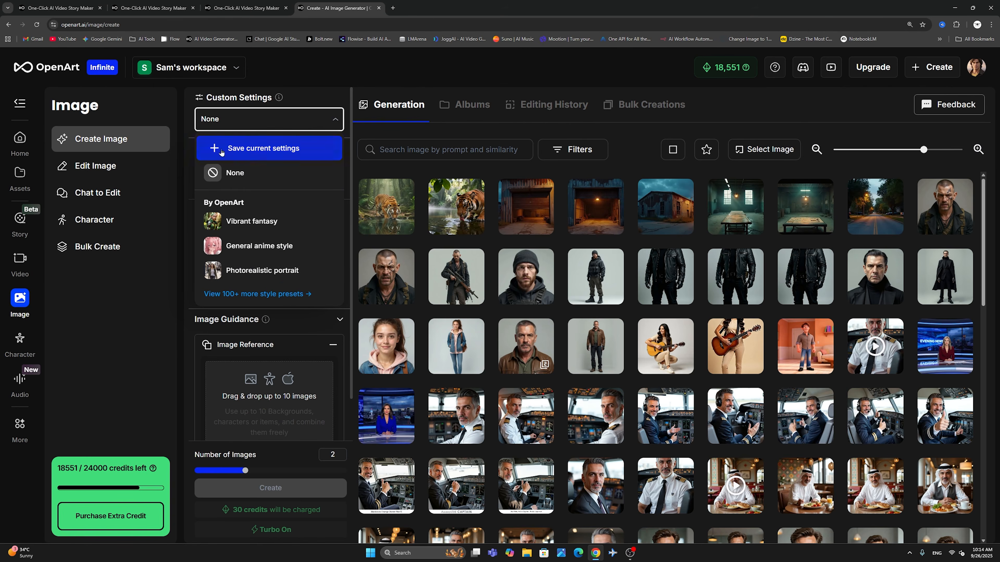
click(303, 93)
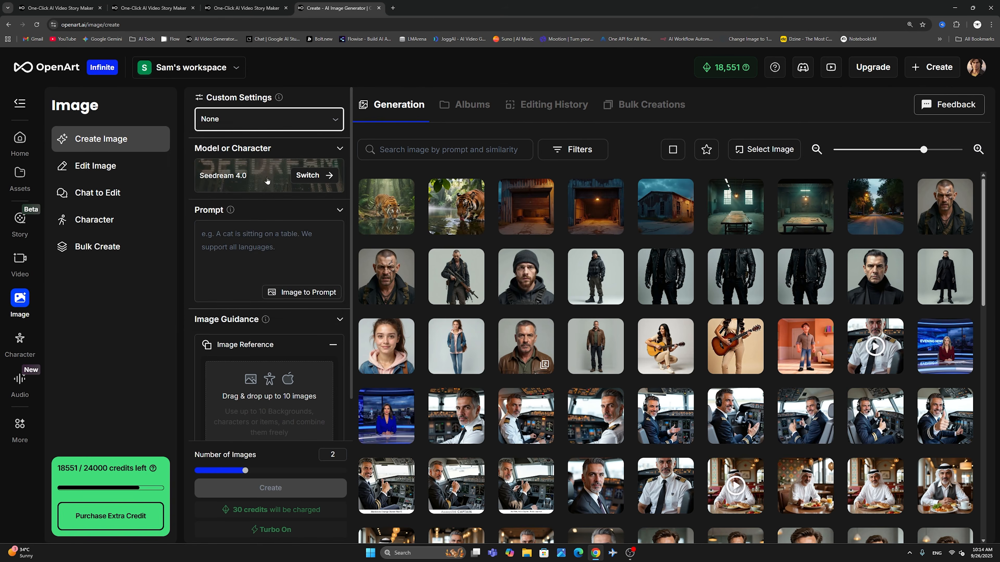
- Browse the public image model library from Seedream 4.0 through the community models, then return to Create Image without switching
click(299, 175)
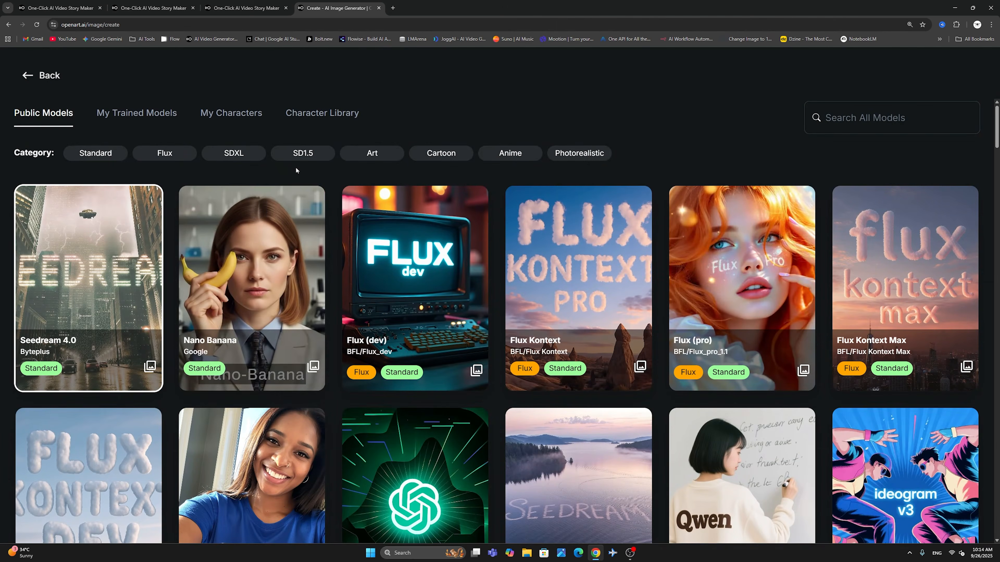
scroll(302, 175, down, 5)
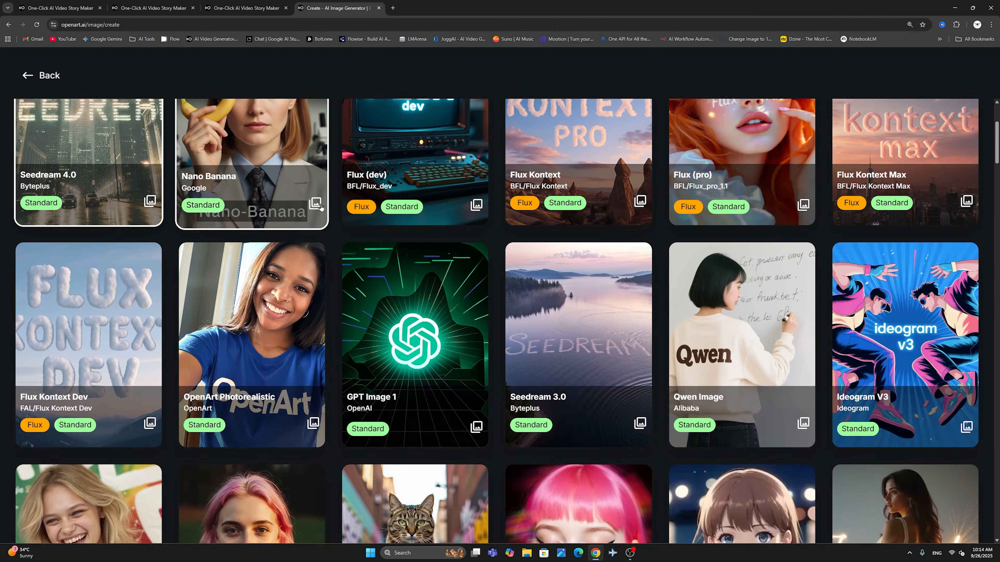
scroll(319, 204, down, 15)
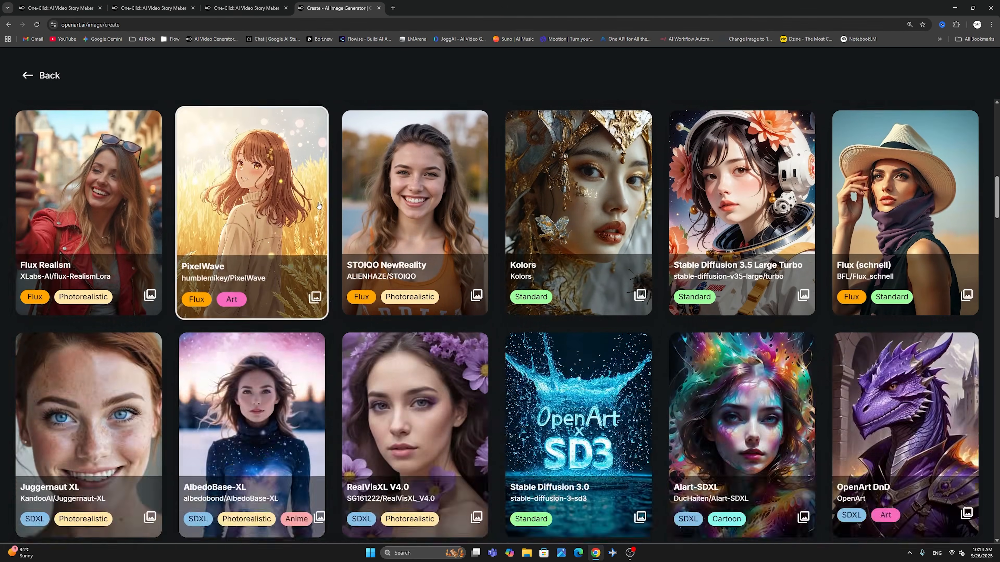
scroll(319, 204, down, 15)
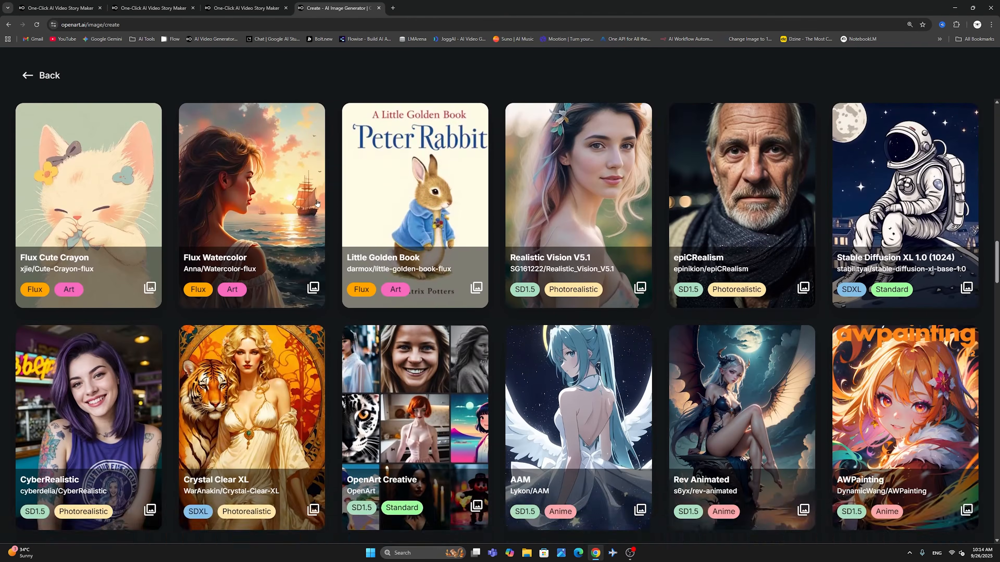
scroll(317, 203, down, 10)
scroll(315, 201, up, 15)
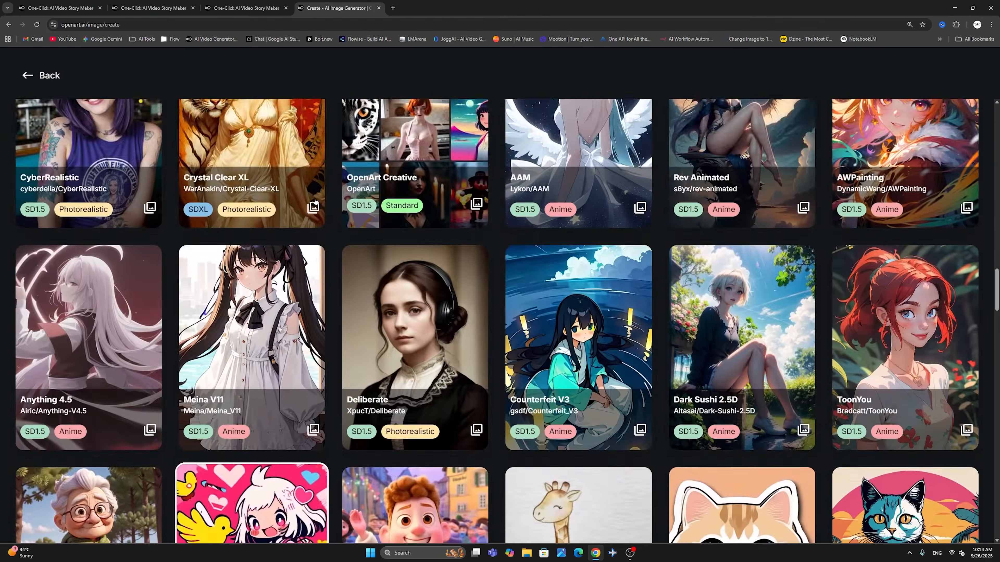
scroll(315, 201, up, 20)
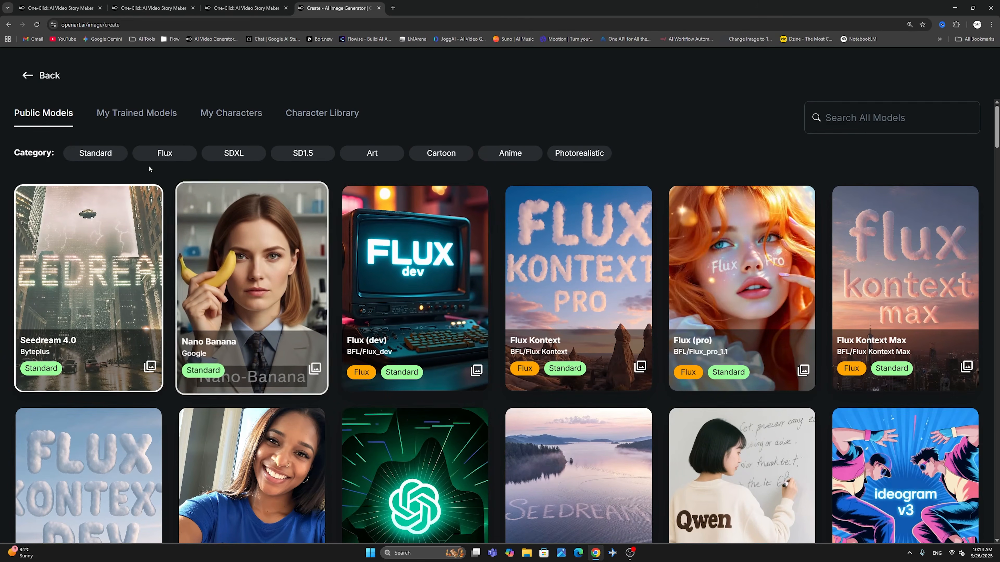
click(39, 77)
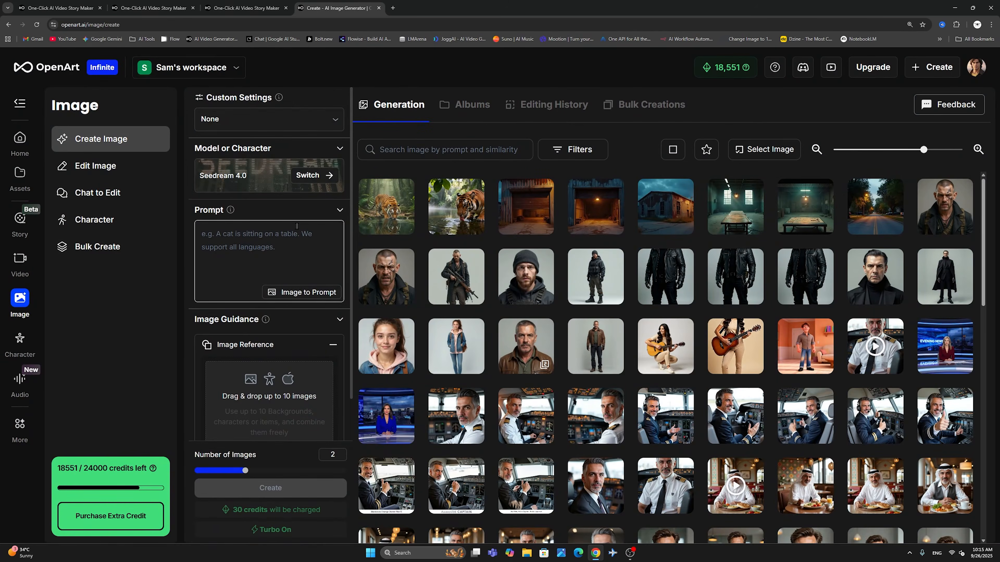
- Switch the image model to Nano Banana and set the number of images to 1
click(311, 176)
click(244, 254)
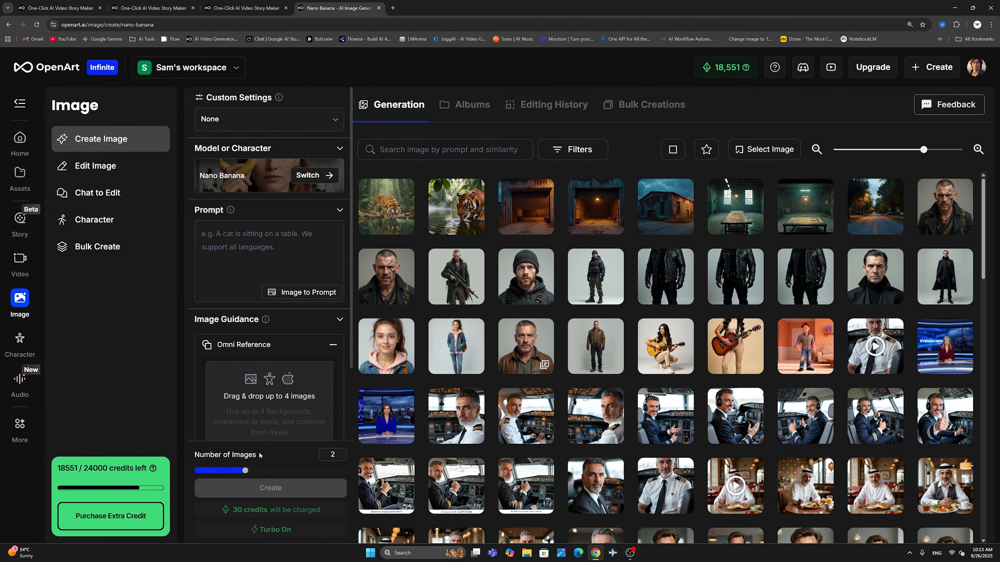
drag(243, 470, 196, 471)
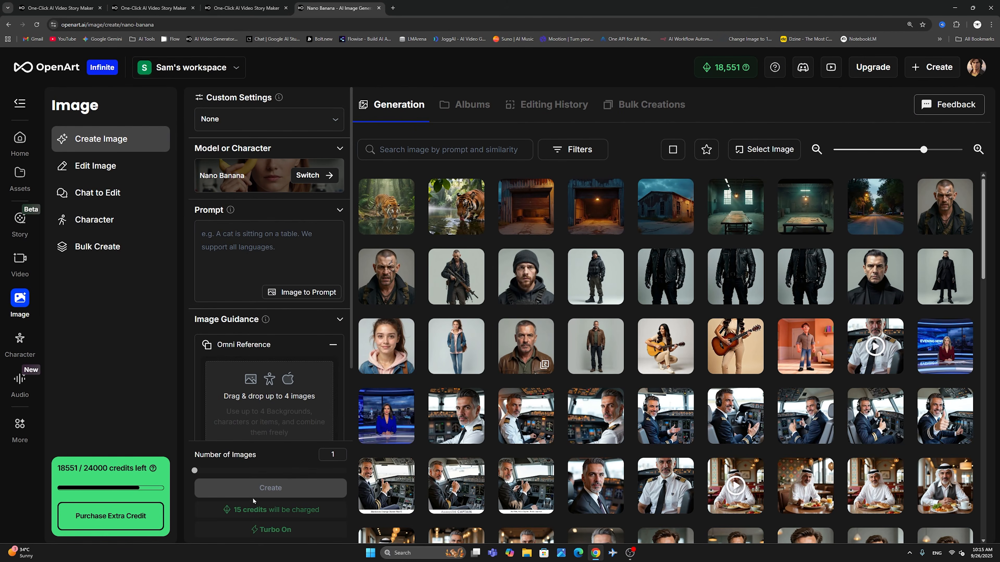
- Set the Nano Banana output size to Widescreen (16:9)
click(258, 270)
scroll(248, 398, down, 2)
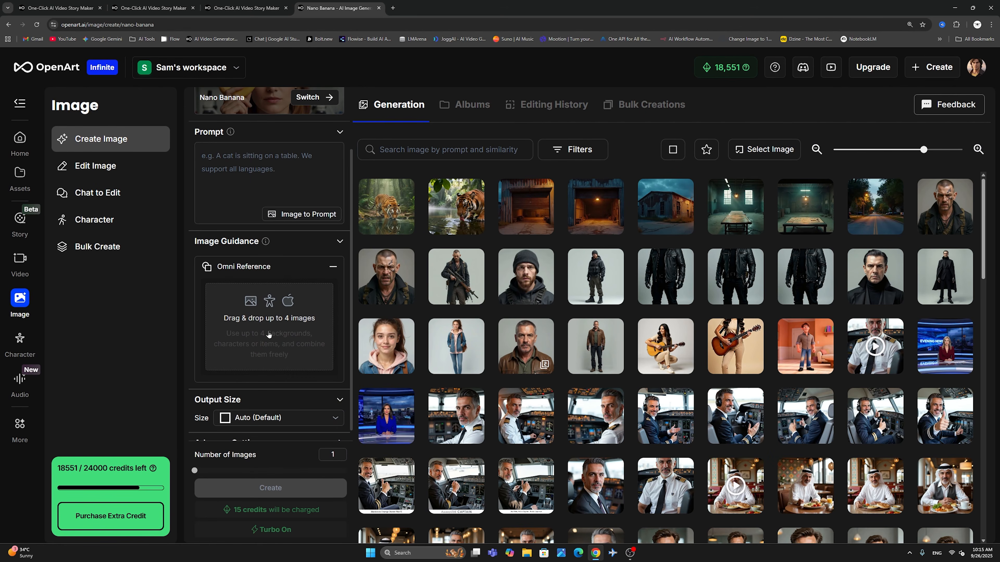
scroll(269, 327, down, 1)
click(263, 397)
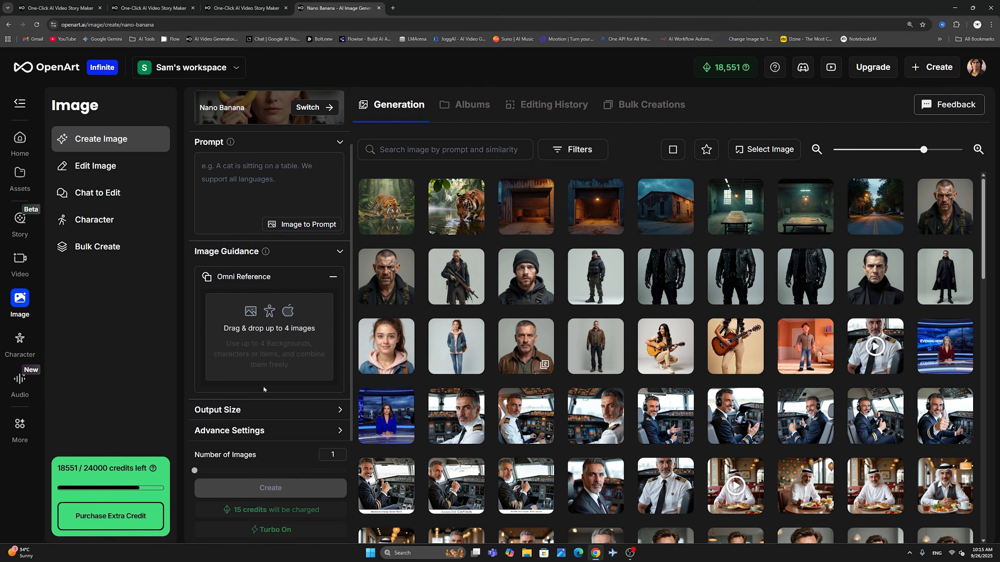
click(326, 410)
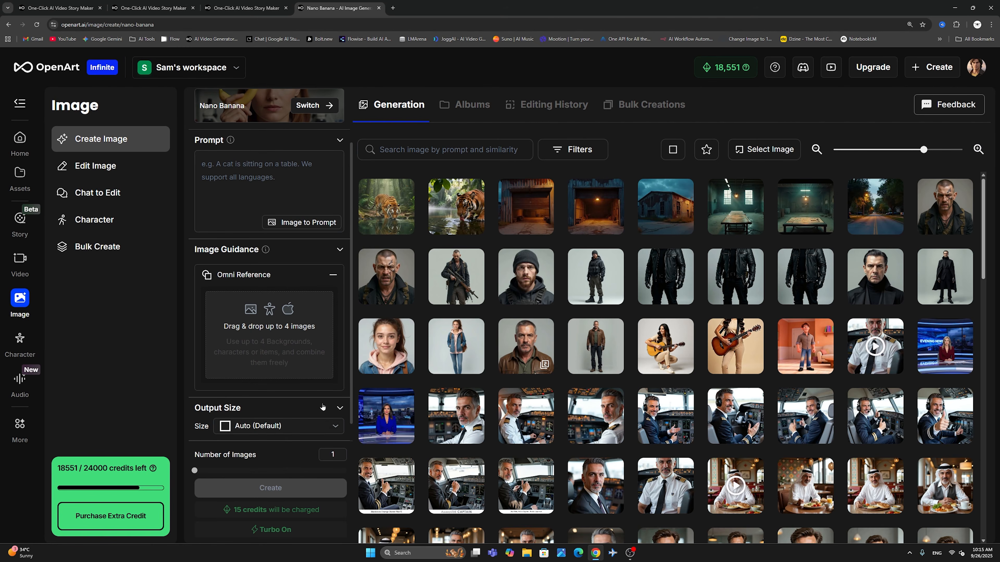
click(290, 425)
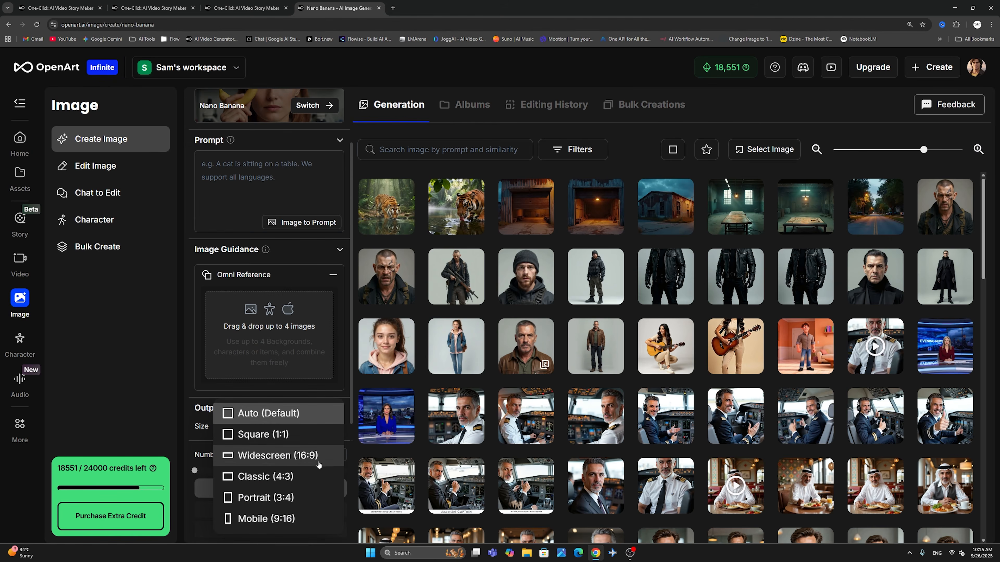
click(313, 456)
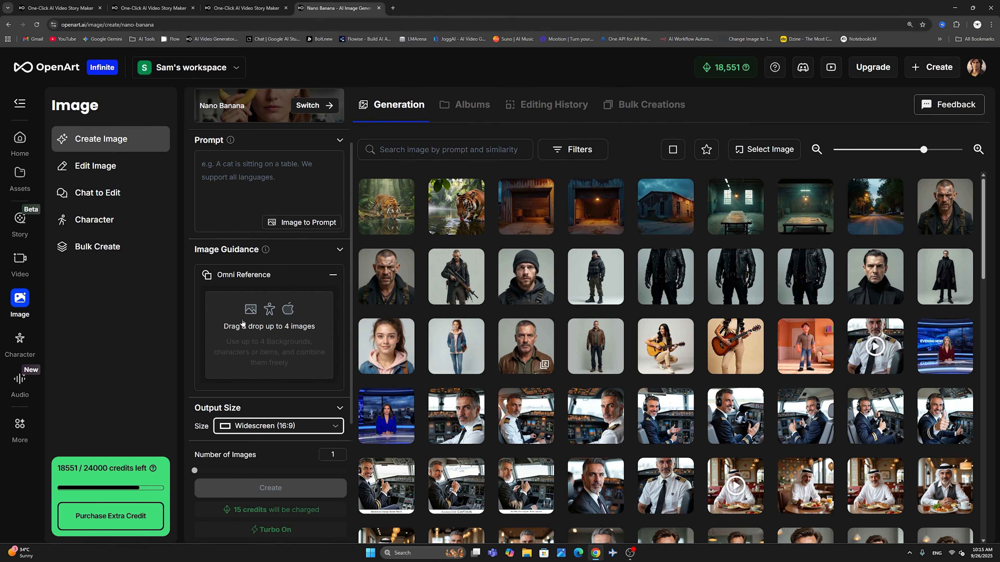
- View the generated image of the tiger drinking from a lake at full size and examine its generation details, then close it
scroll(242, 323, up, 2)
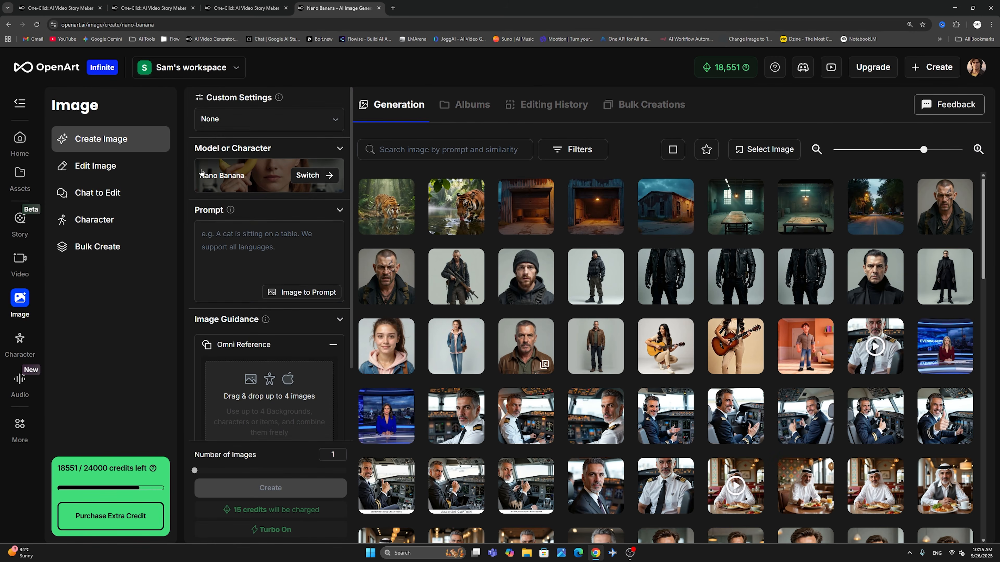
click(223, 231)
mouse_move(608, 416)
click(452, 199)
click(574, 148)
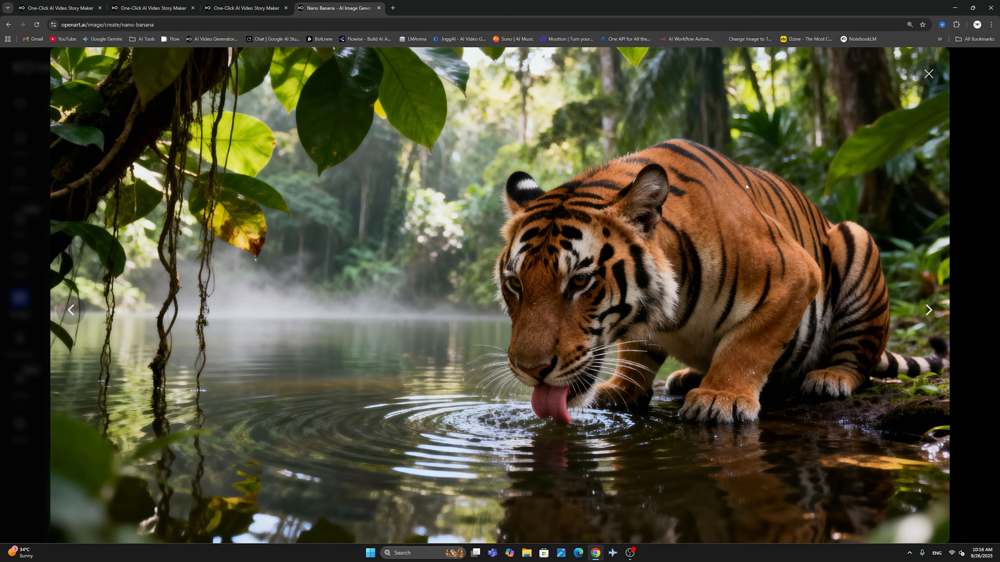
click(923, 79)
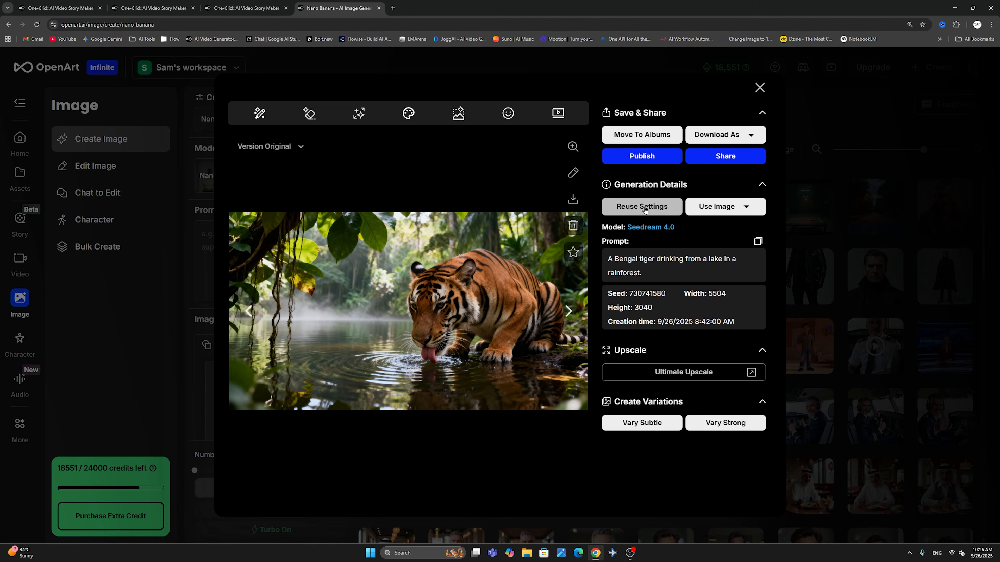
mouse_move(721, 207)
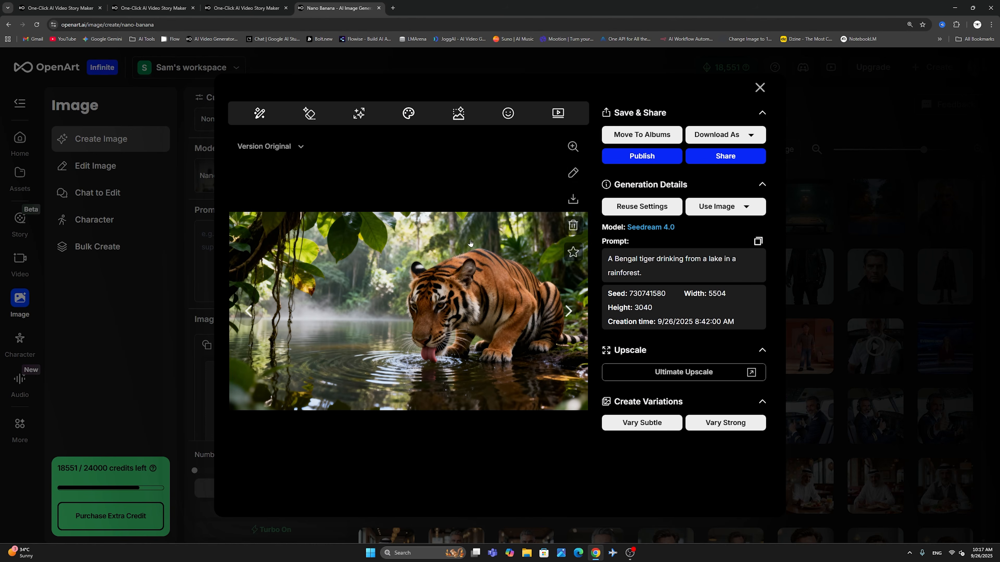
click(760, 87)
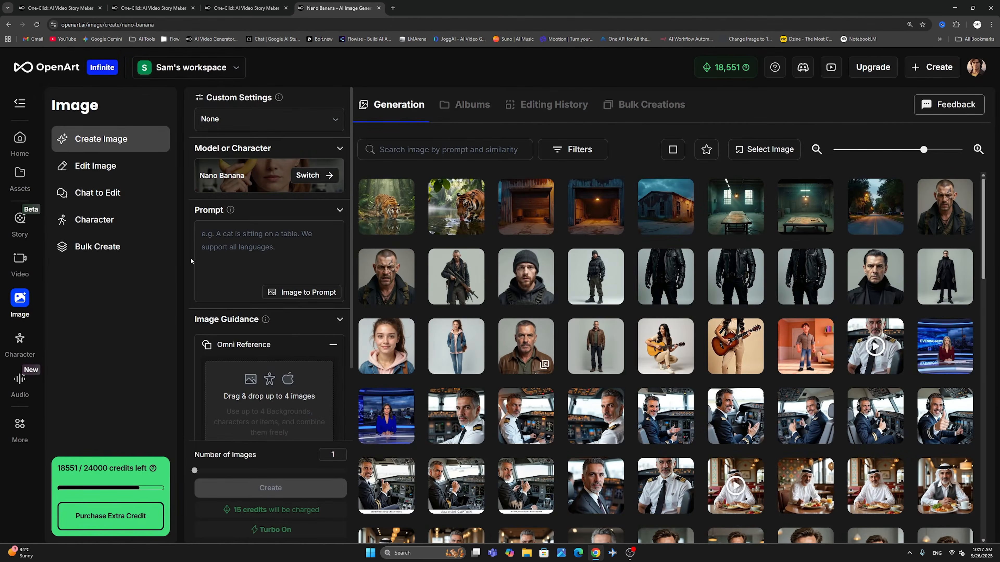
- Switch the image model to Seedream 4.0 and review its image reference, aspect ratio and resolution settings
click(308, 174)
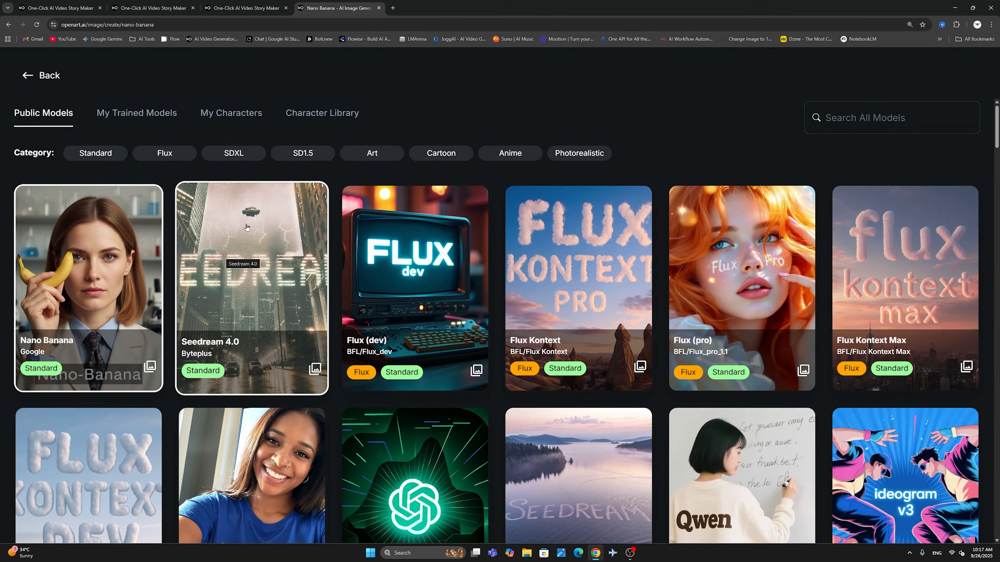
click(247, 248)
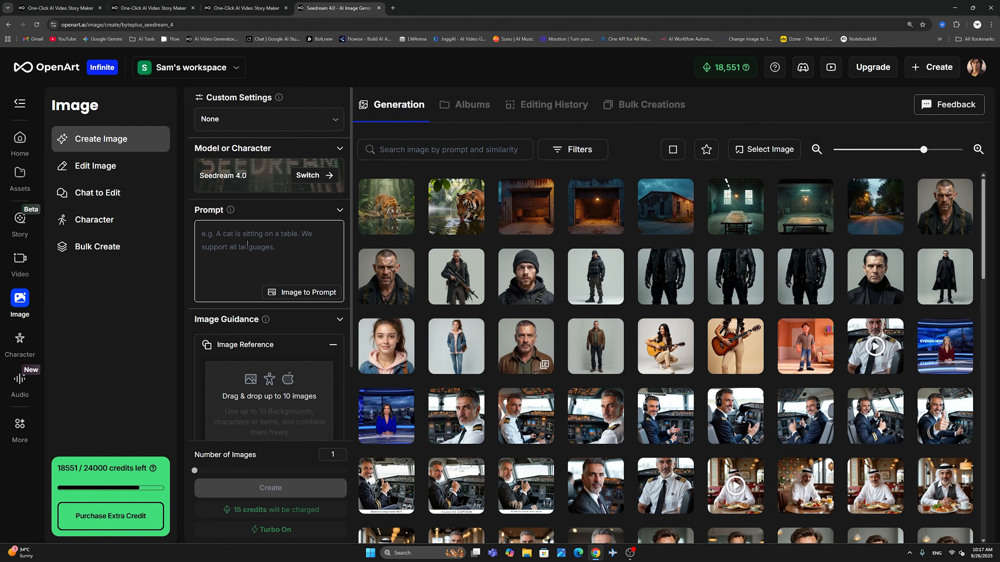
scroll(254, 268, down, 2)
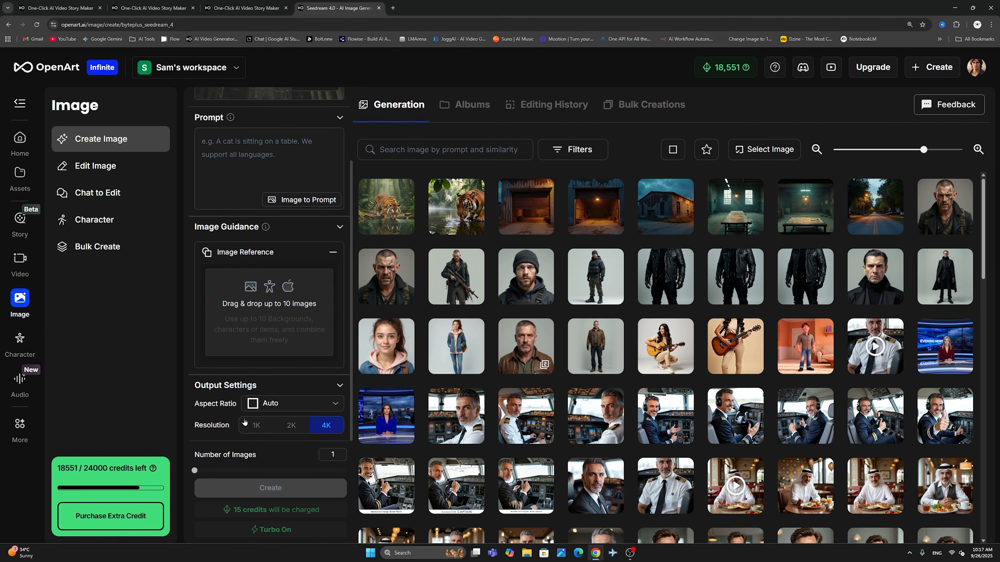
scroll(292, 420, up, 2)
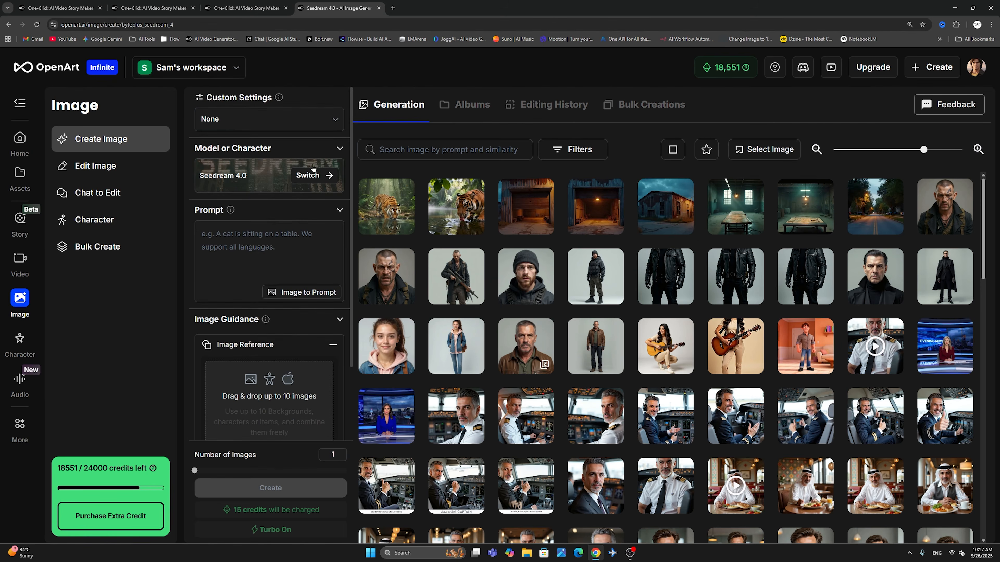
- Switch the image model to Flux (dev)
click(317, 174)
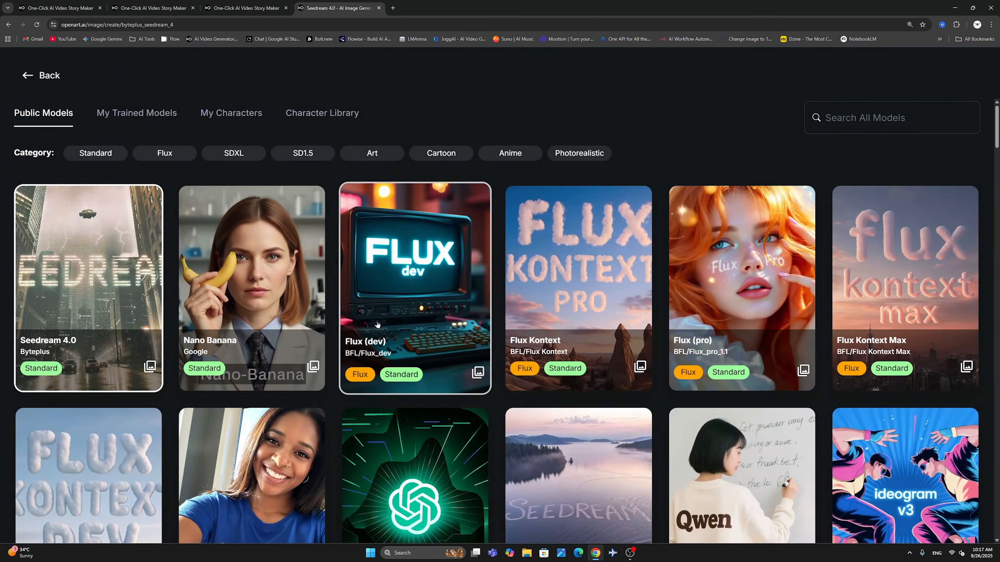
click(414, 293)
click(280, 272)
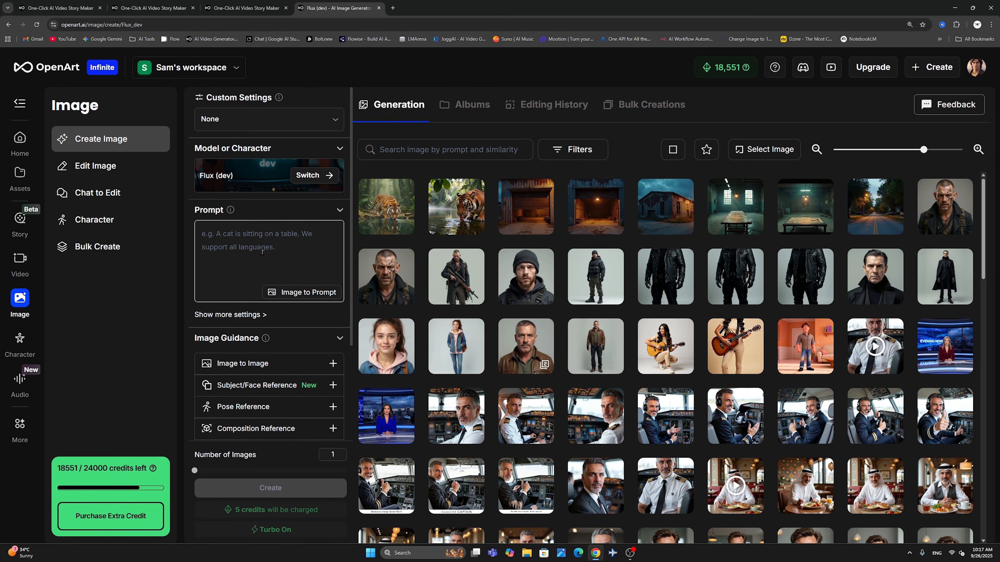
- Generate a prompt with Image to Prompt from the history portrait of the bearded man in a beanie, and use it as the image prompt
click(305, 292)
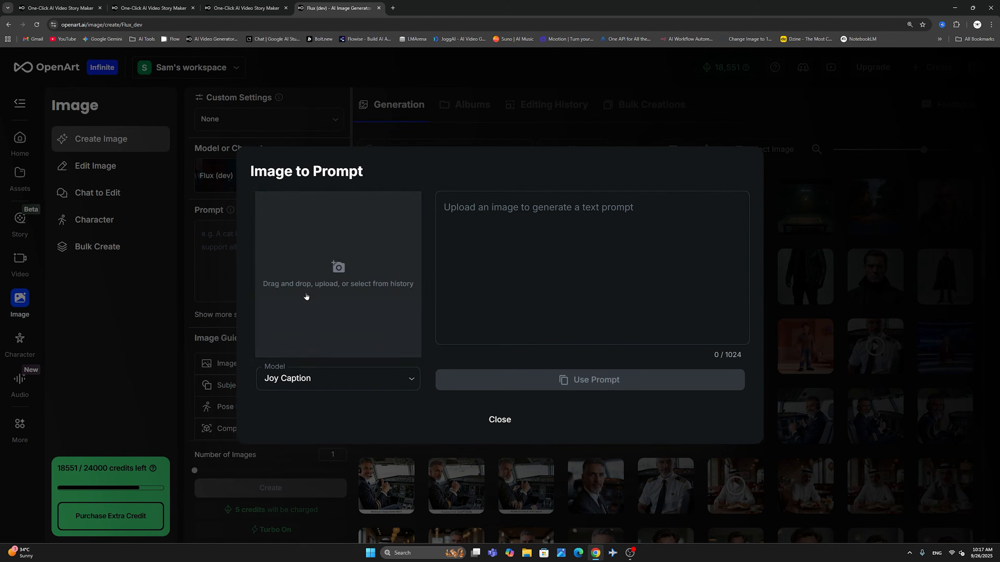
click(305, 295)
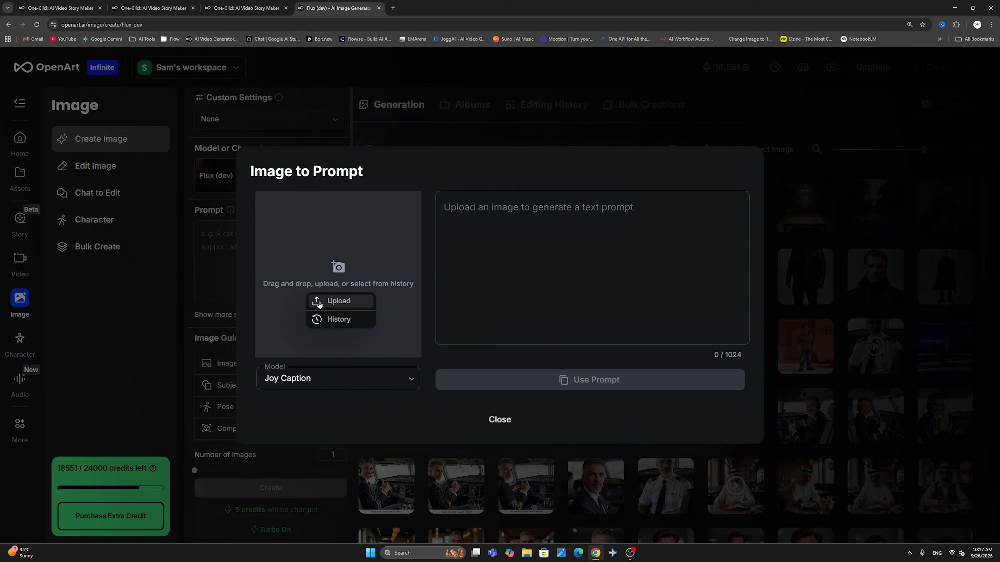
click(349, 321)
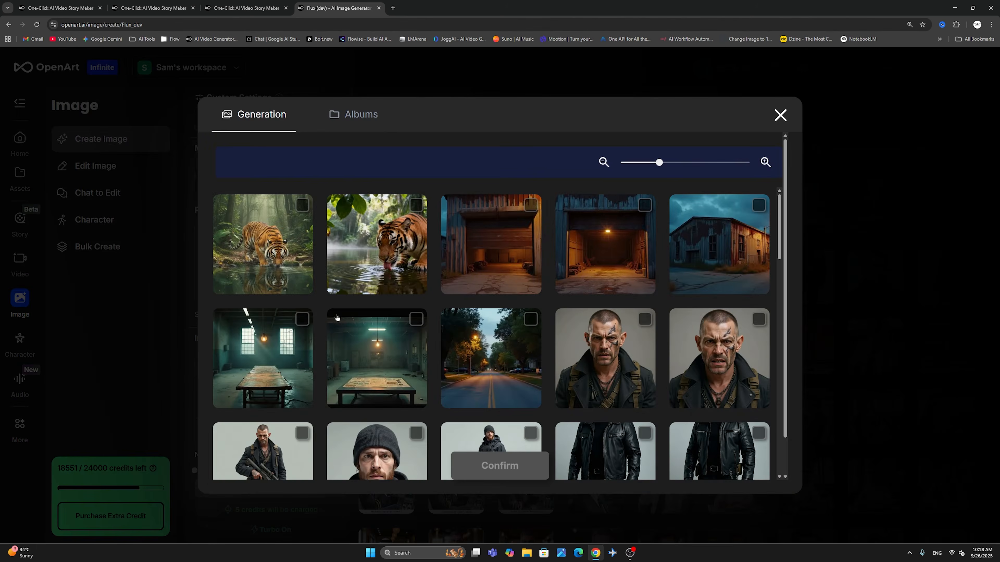
scroll(451, 288, down, 3)
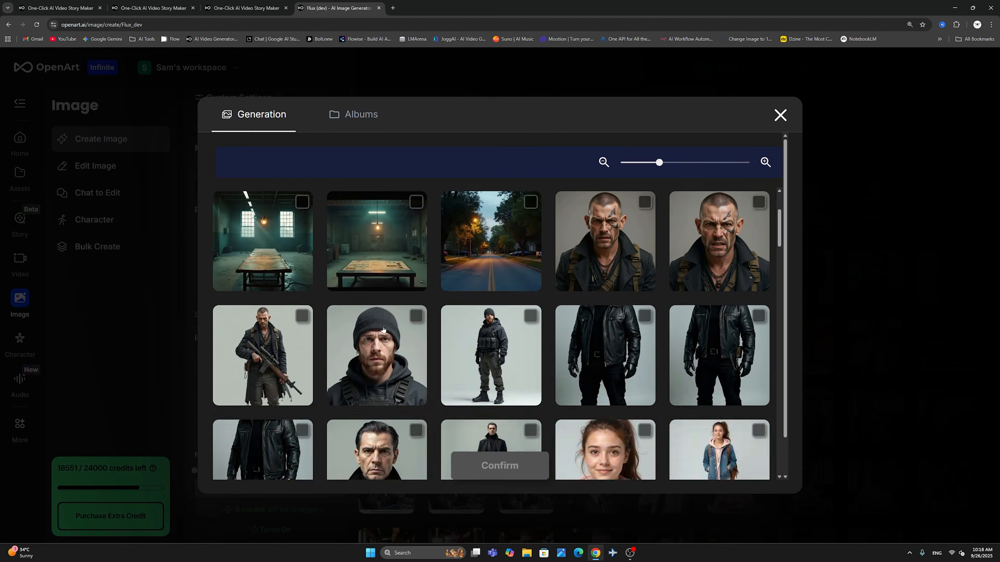
click(384, 331)
click(492, 459)
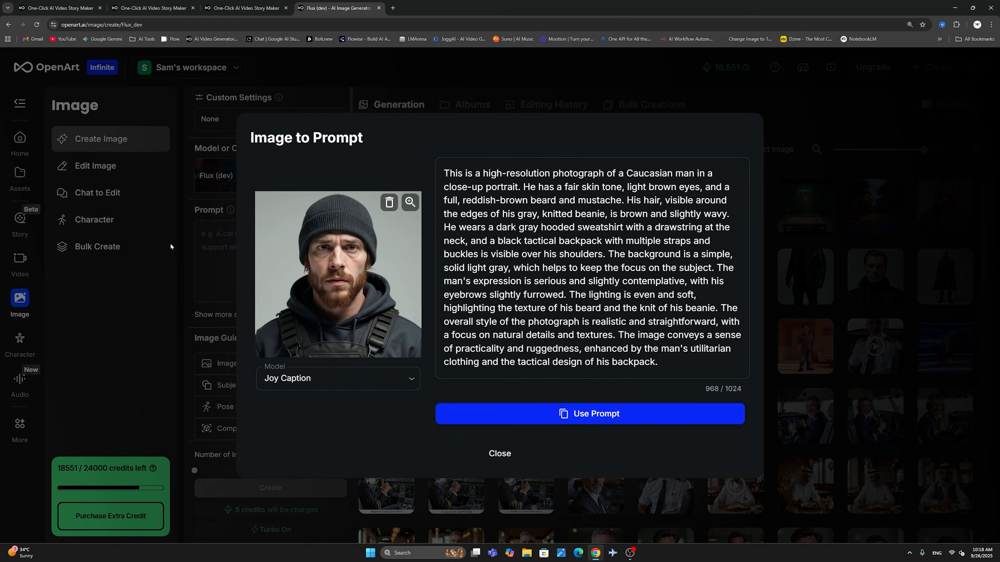
click(591, 413)
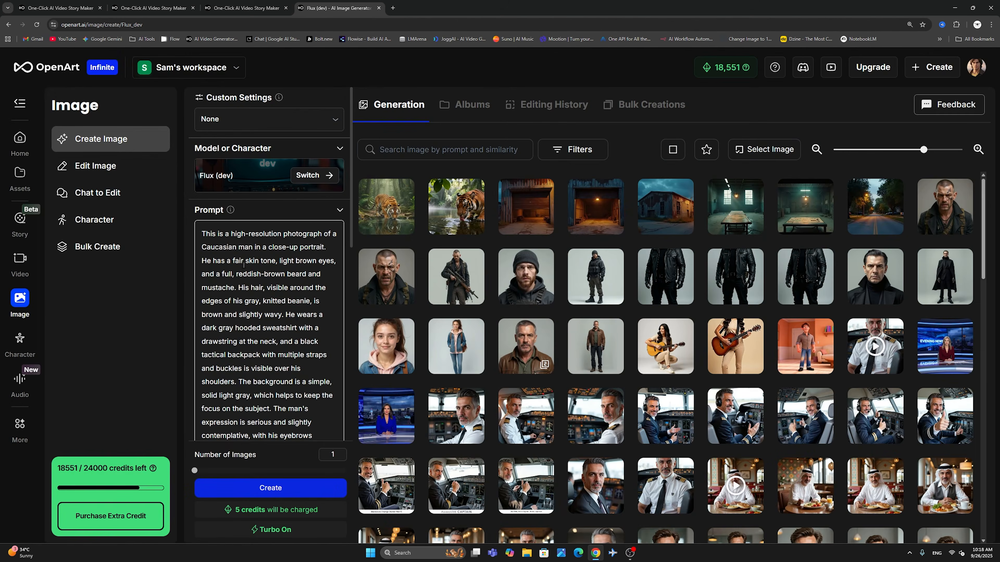
- Examine the Image Guidance options for Flux (dev) and expand Image to Image to view its upload and creativity level settings
scroll(249, 305, down, 10)
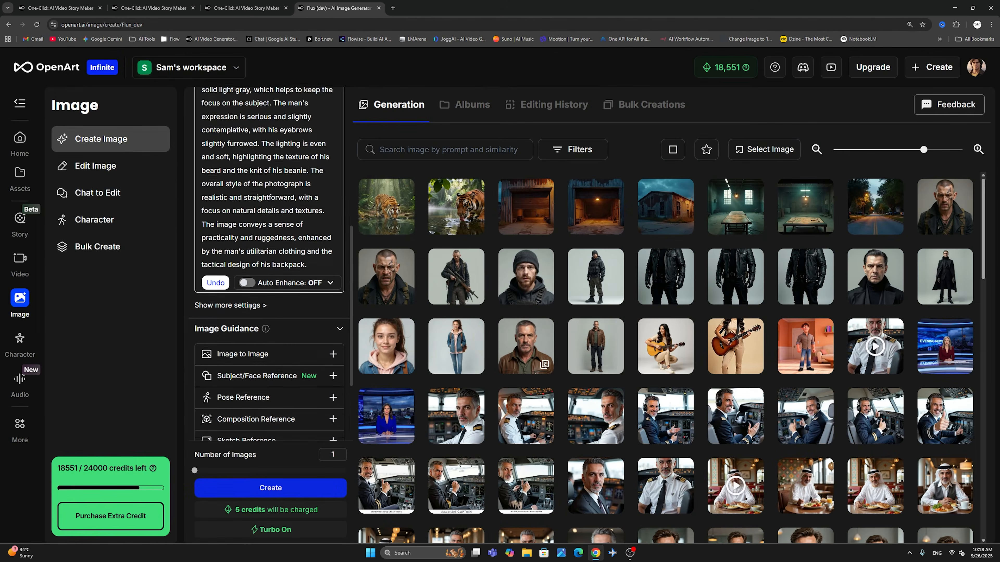
scroll(253, 310, up, 10)
scroll(269, 308, down, 5)
scroll(264, 311, down, 3)
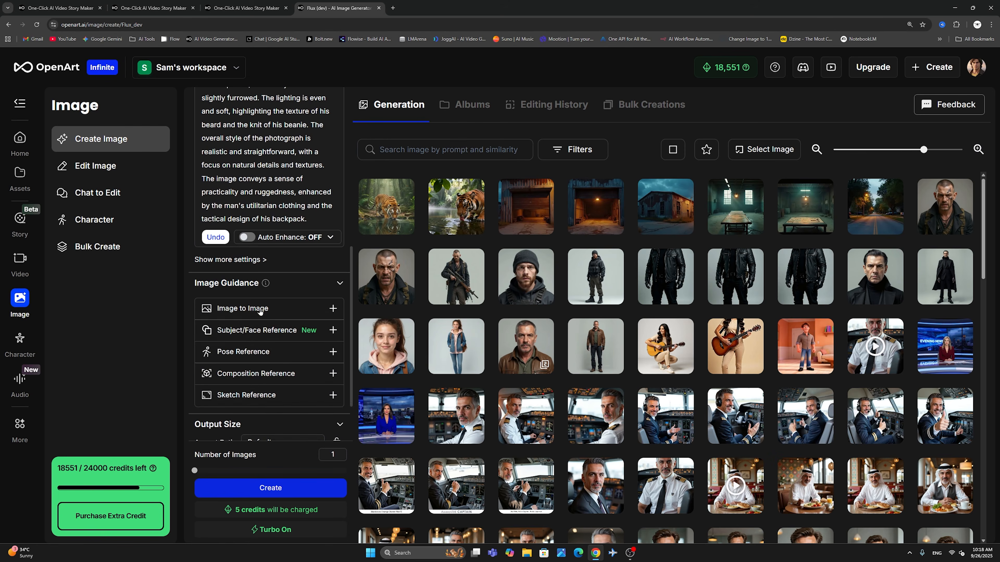
click(260, 312)
click(242, 333)
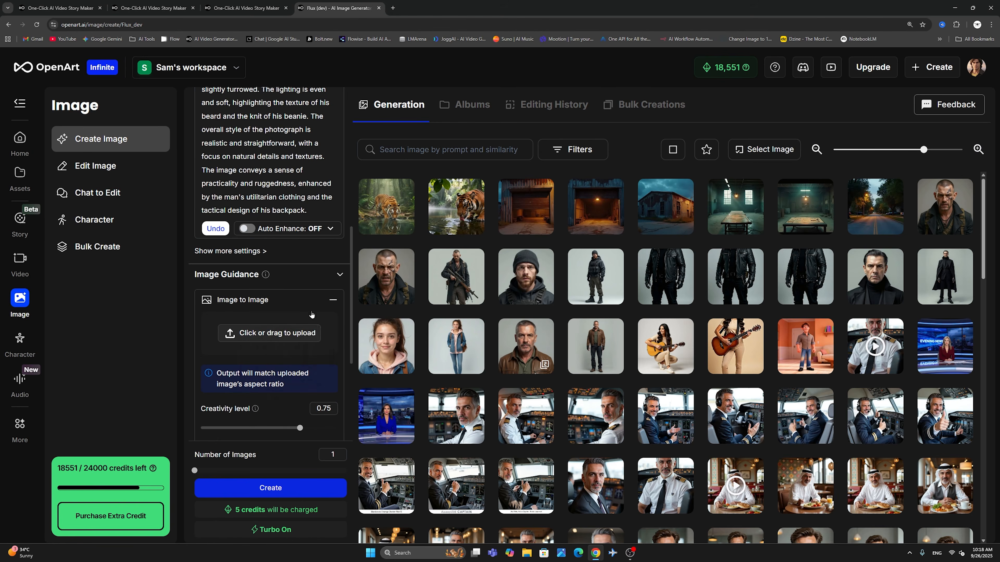
scroll(279, 296, down, 3)
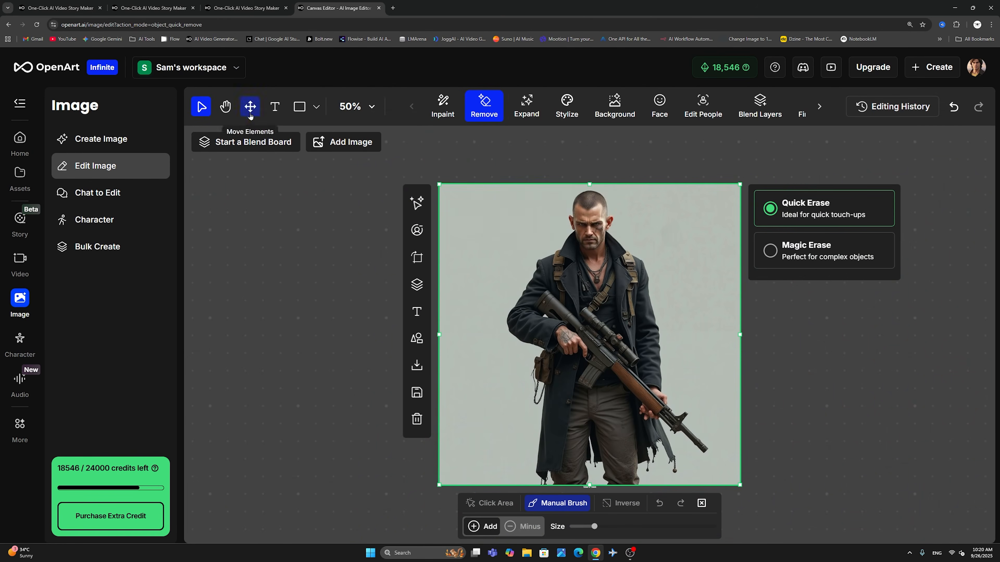
- View the settings of the Expand and Stylize tools for the image of the man with the rifle
click(526, 104)
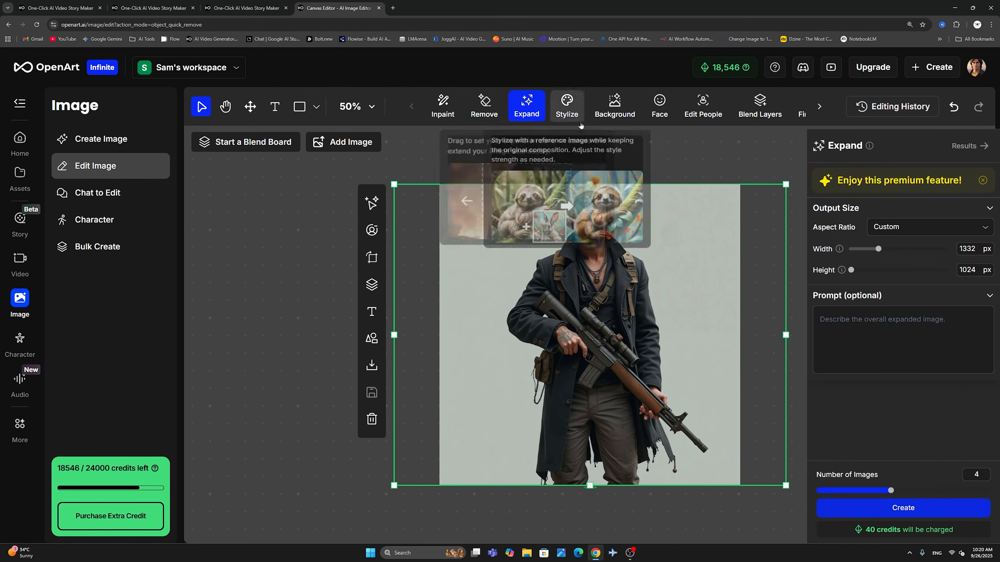
click(566, 105)
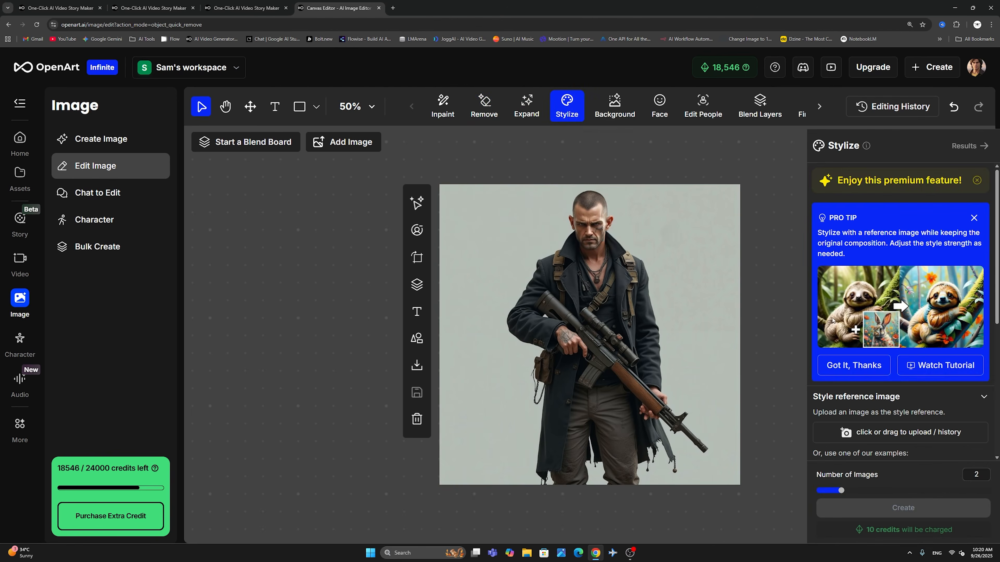
- Detect the background of the image of the man with the rifle and open the Change Background settings
click(622, 113)
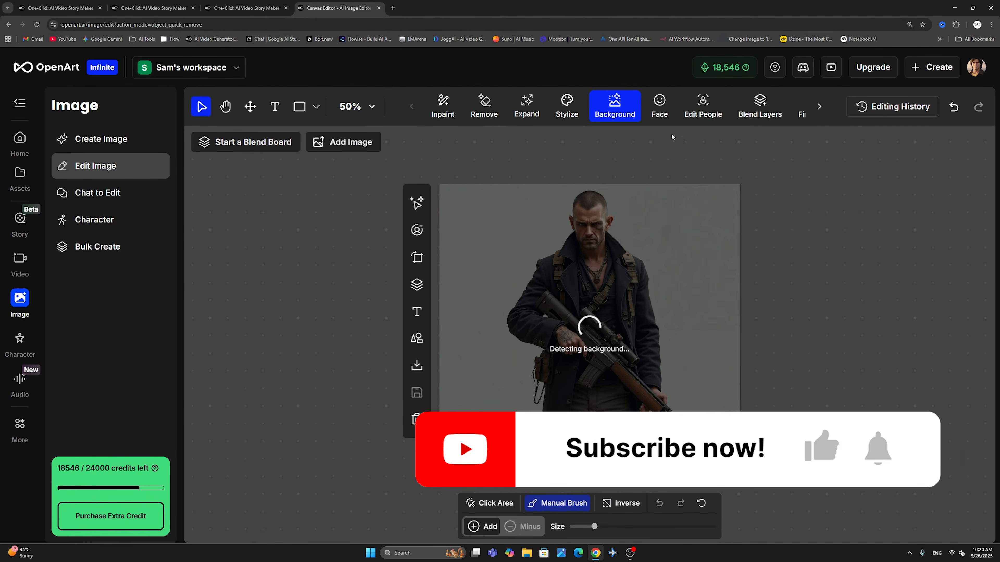
click(826, 380)
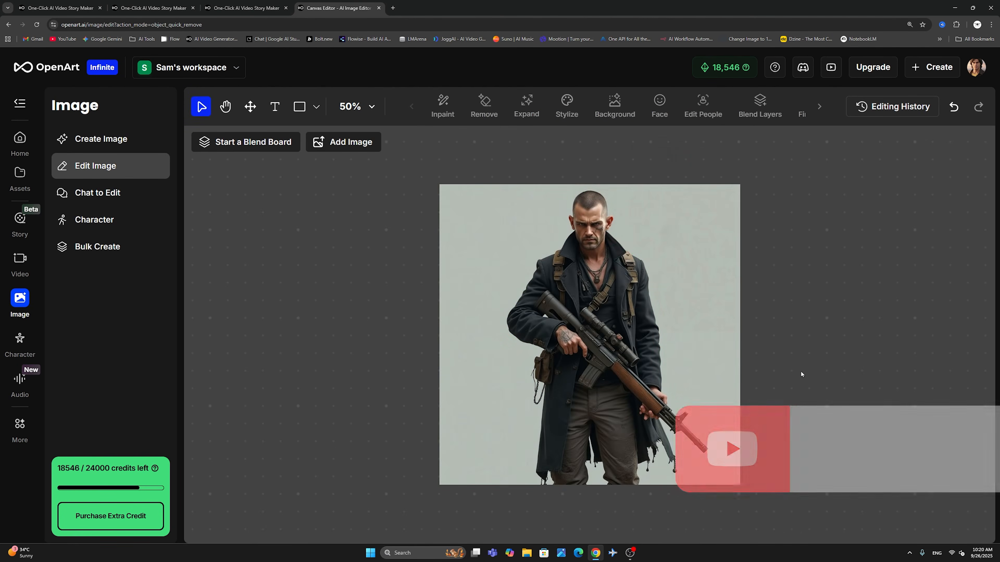
click(675, 252)
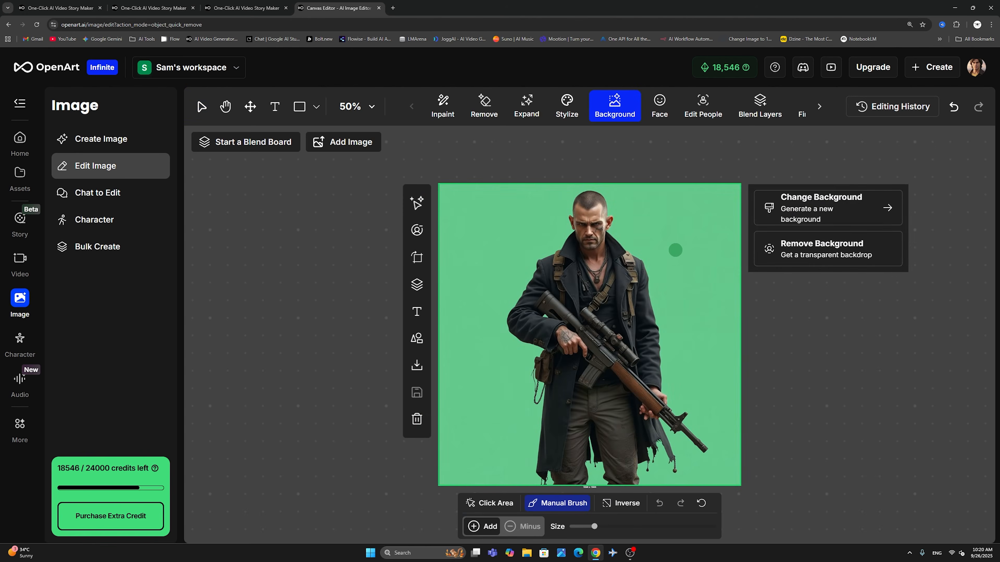
click(832, 210)
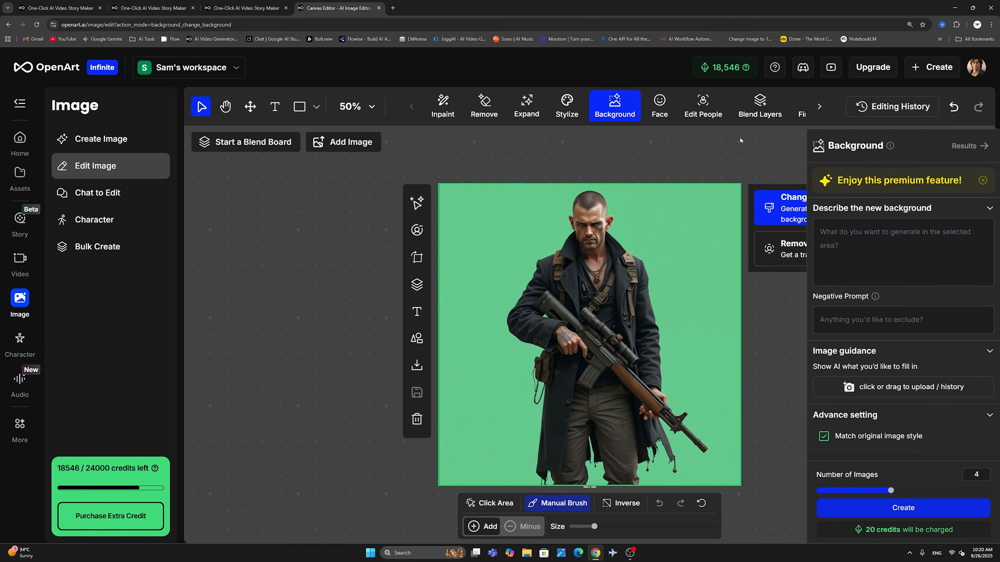
- Reselect the image of the man with the rifle and remove its background
click(740, 138)
click(673, 249)
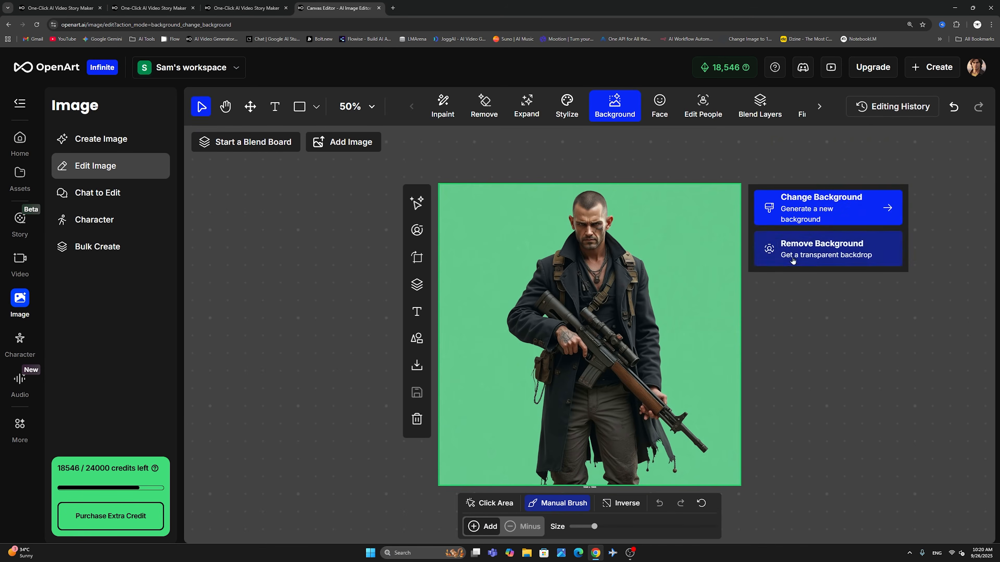
click(792, 258)
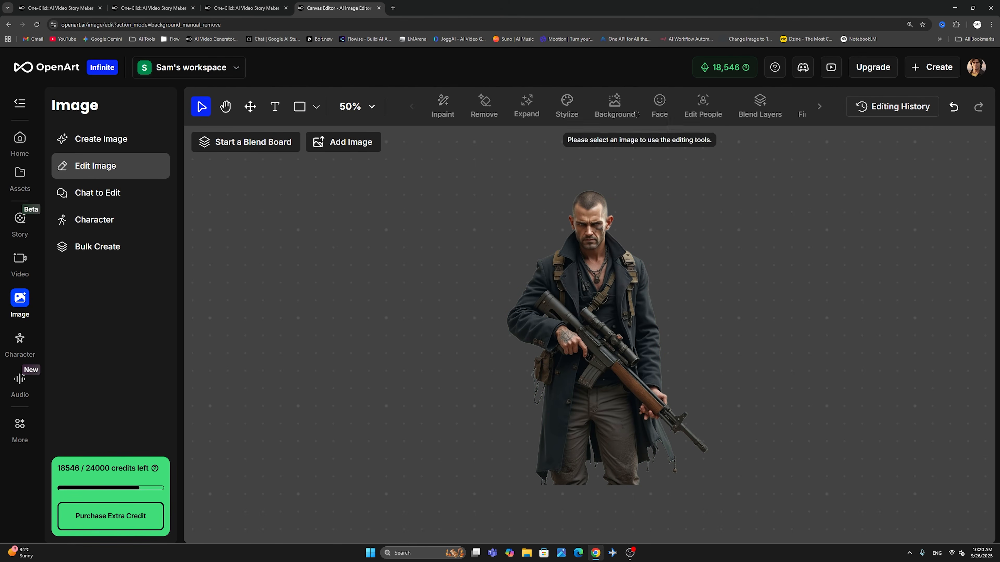
- Add the close-up portrait of the man from the Goon3 folder to the canvas and open its Change Facial Expression settings
click(350, 142)
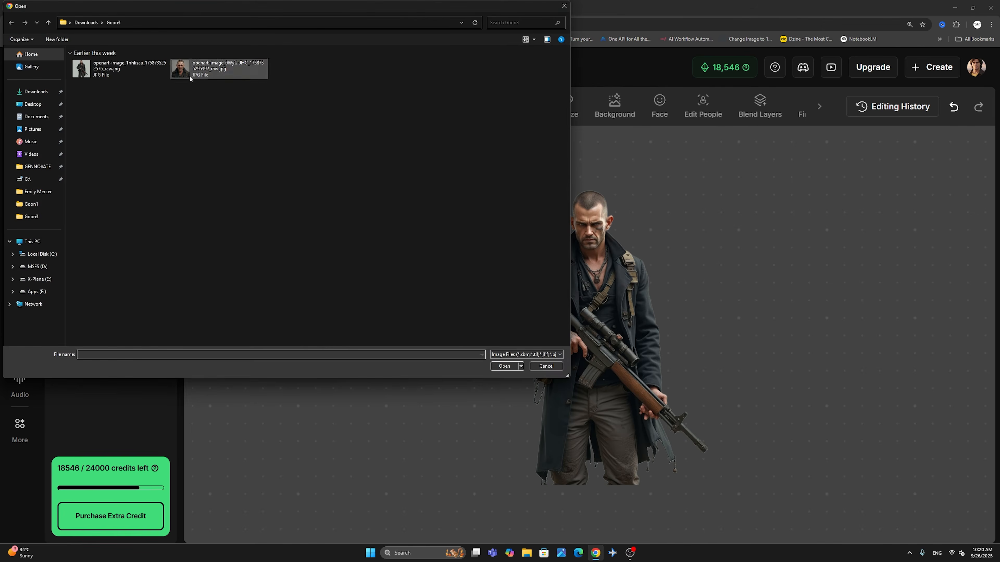
double_click(185, 69)
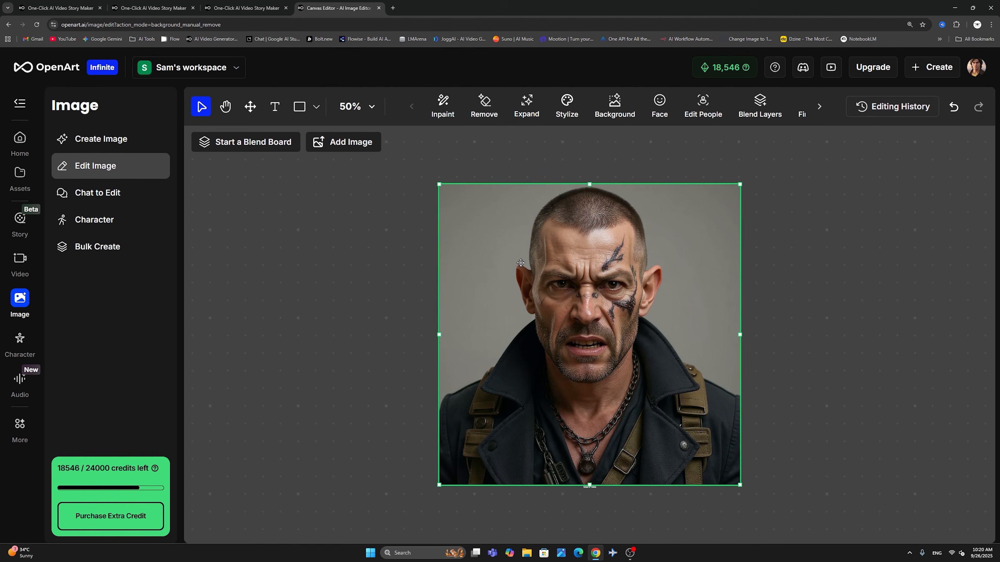
click(653, 110)
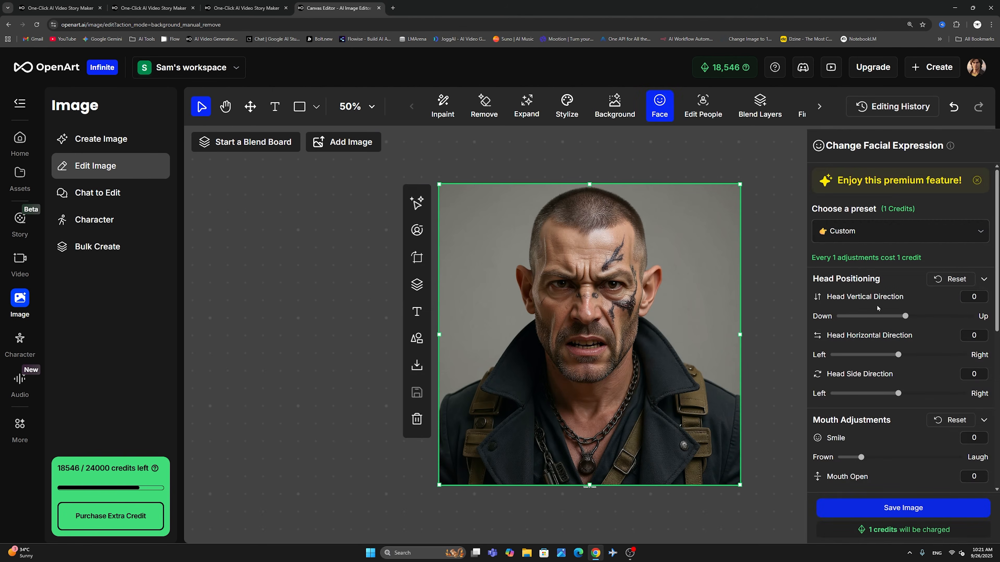
- Set the portrait's Head Vertical Direction to -8 and look through the mouth and eye adjustments
drag(905, 316, 880, 322)
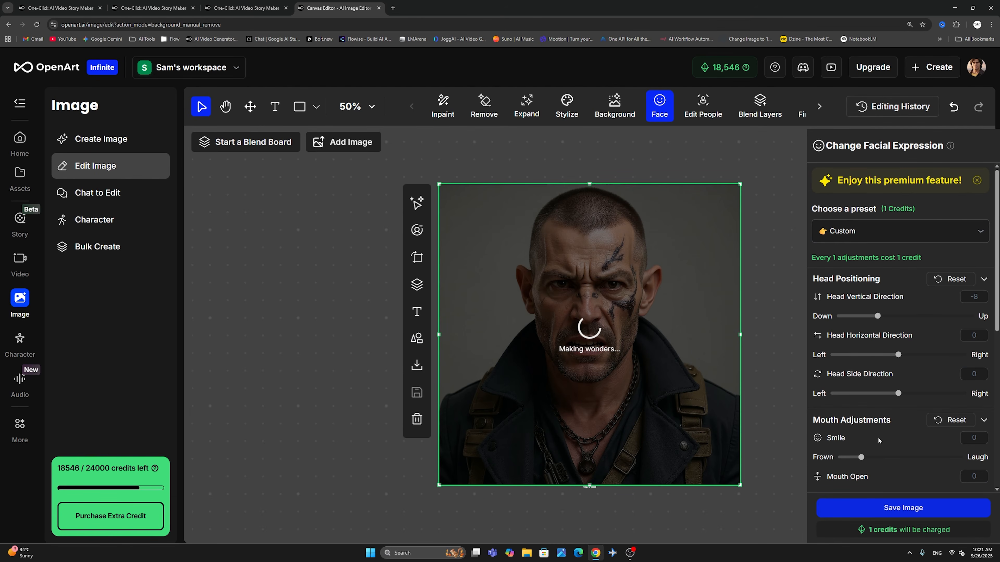
scroll(878, 438, down, 2)
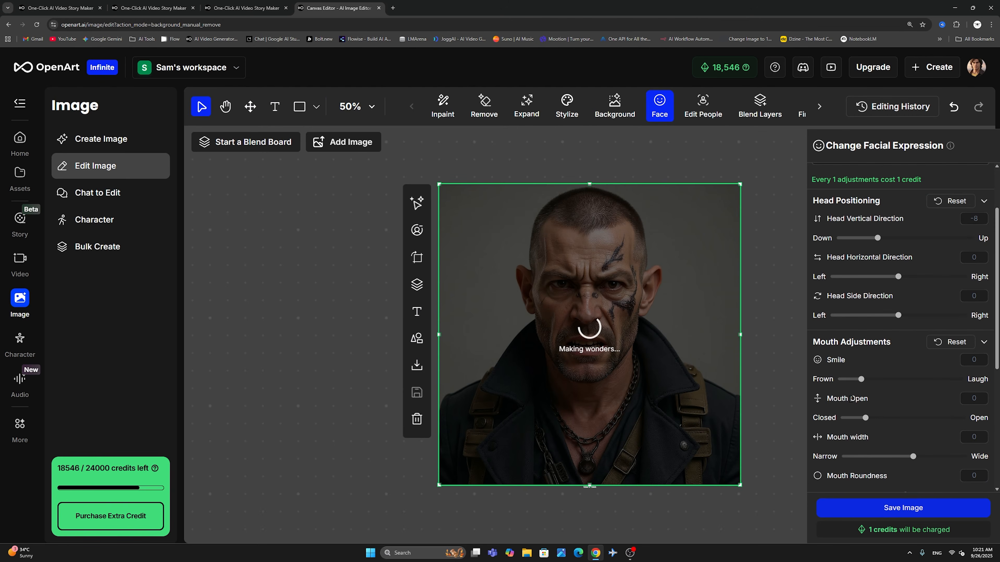
scroll(856, 401, down, 1)
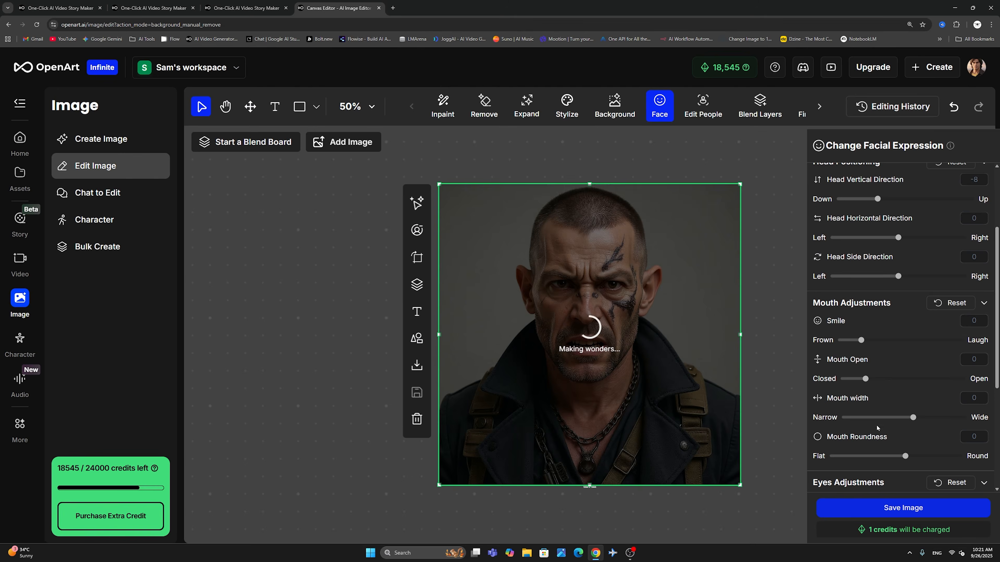
scroll(875, 427, down, 3)
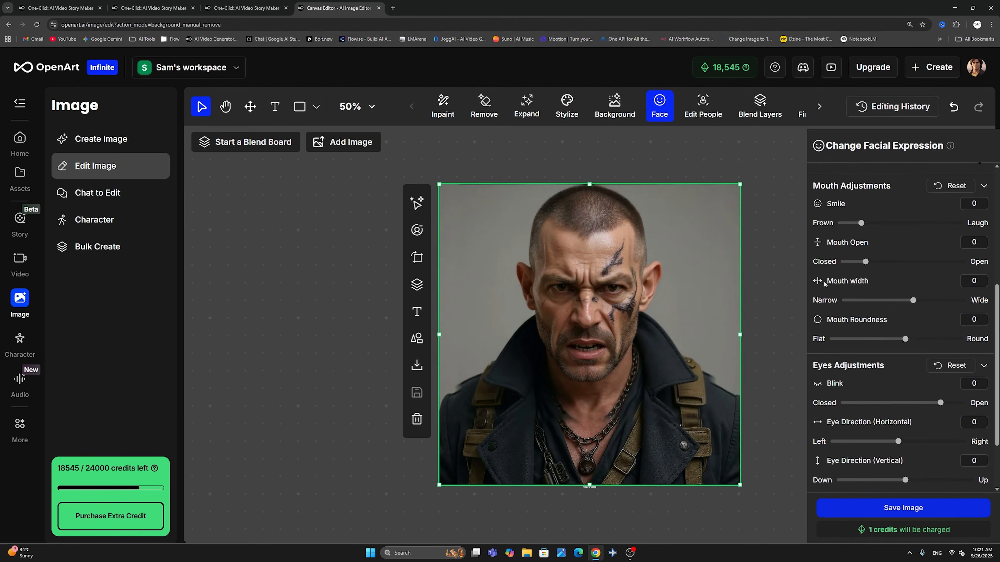
scroll(838, 337, up, 6)
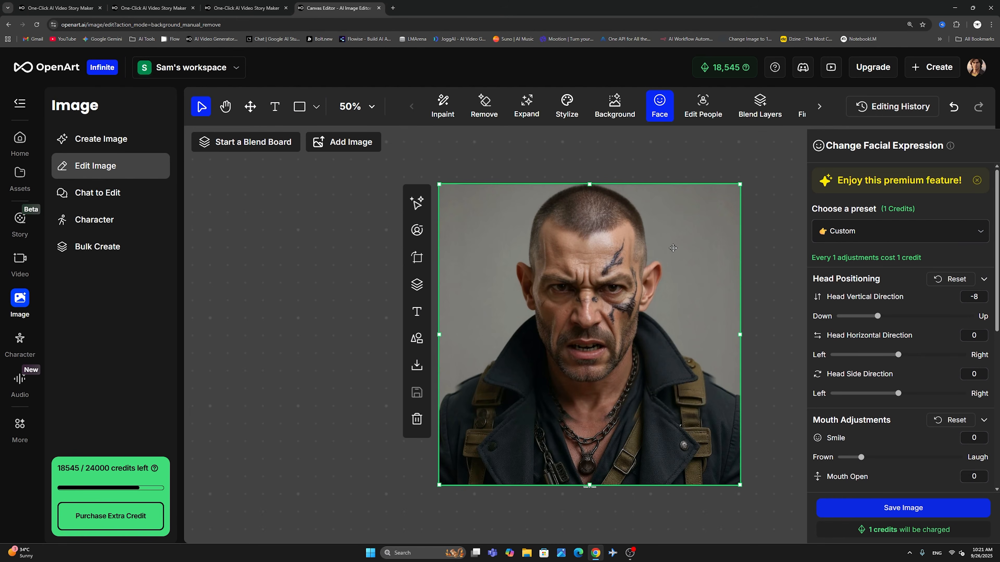
- Set the portrait's Smile adjustment to 1.3, fully towards Laugh
scroll(869, 345, down, 2)
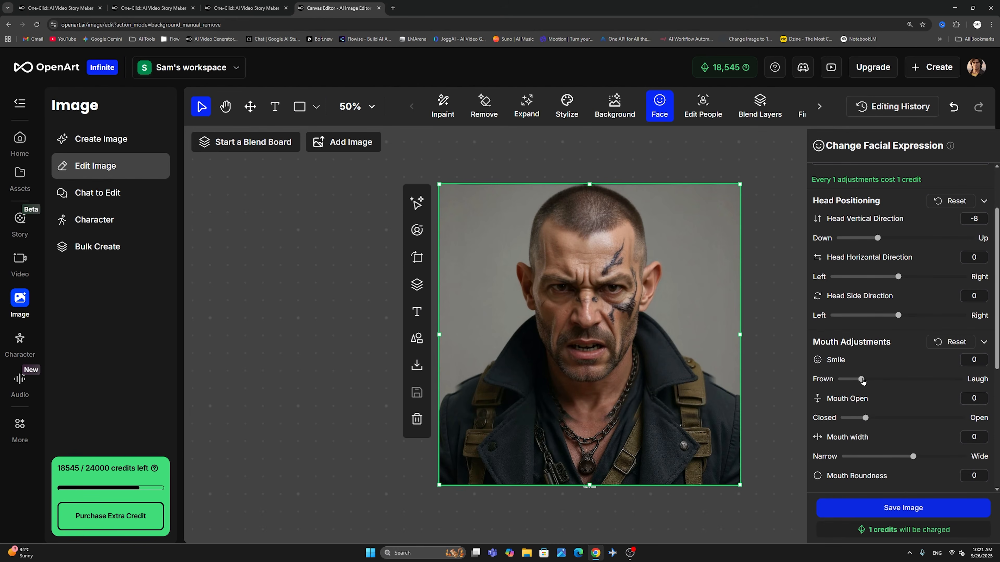
drag(862, 380, 964, 378)
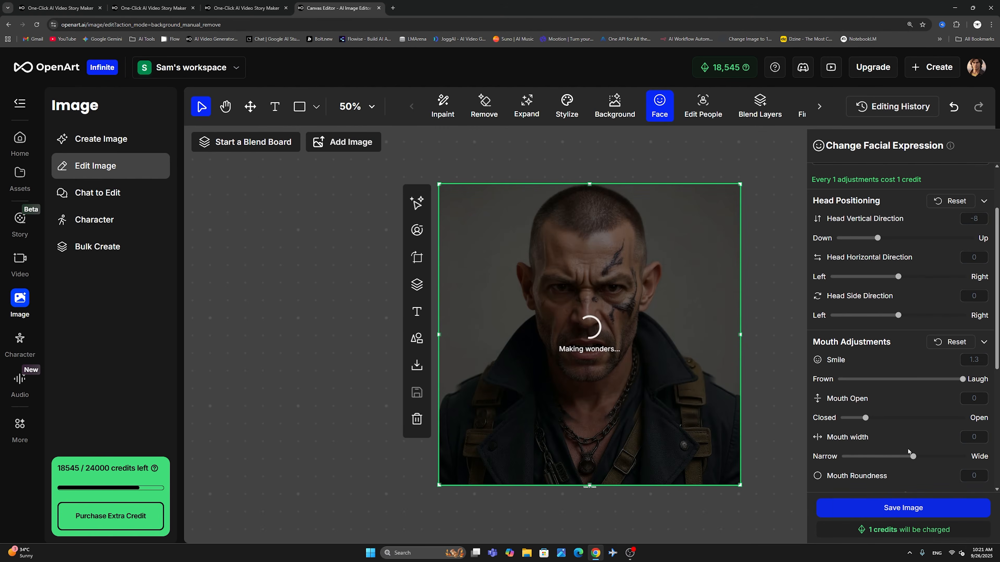
scroll(906, 448, down, 1)
scroll(905, 446, down, 2)
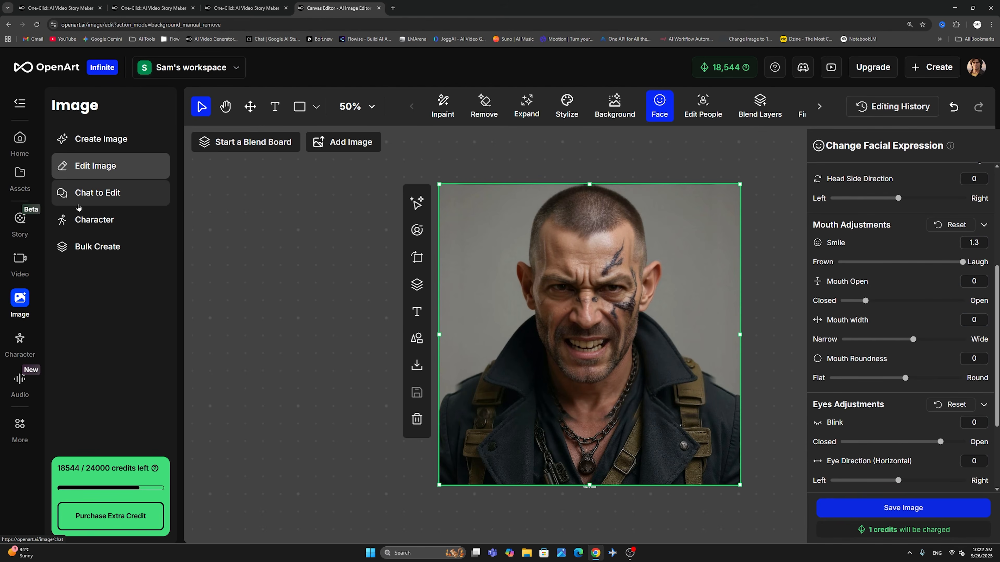
- Select the history photo of the grey-haired man in a suit in Chat to Edit and view the available edit models
click(95, 196)
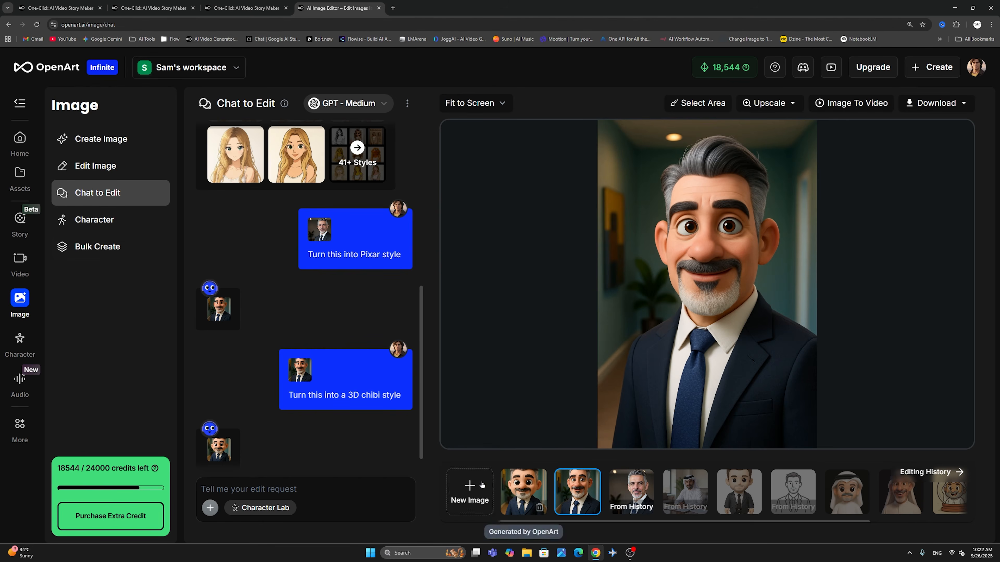
click(633, 485)
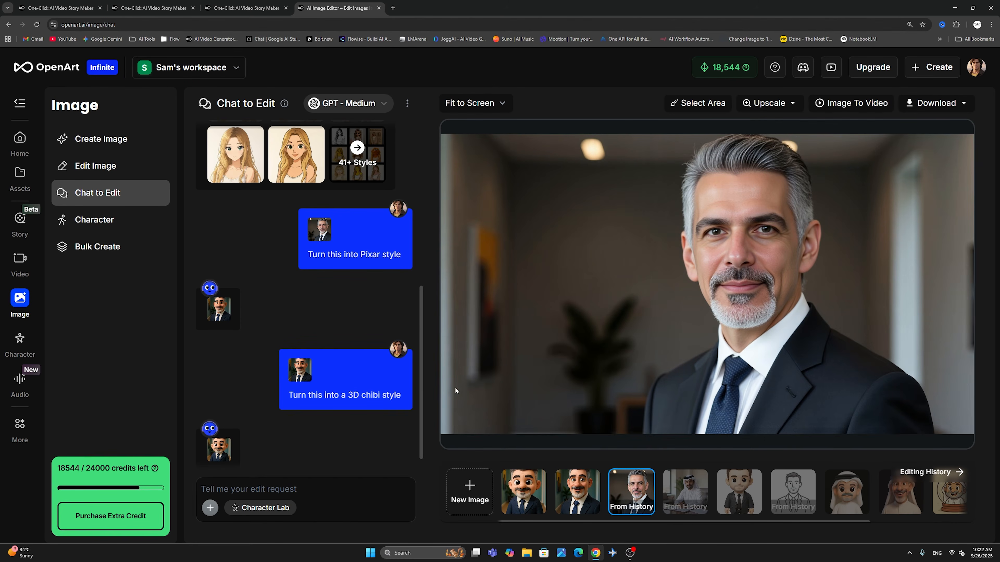
click(356, 104)
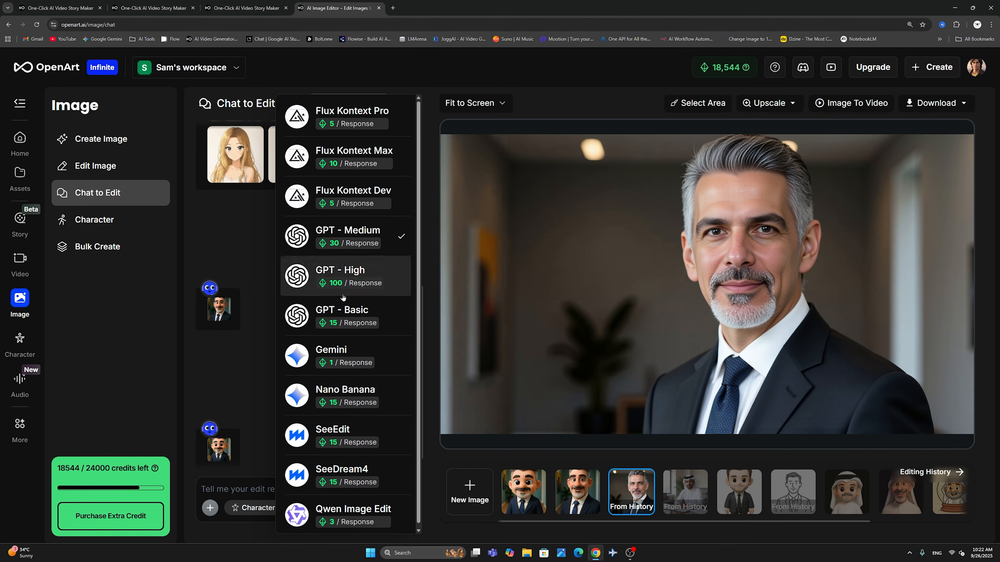
click(216, 217)
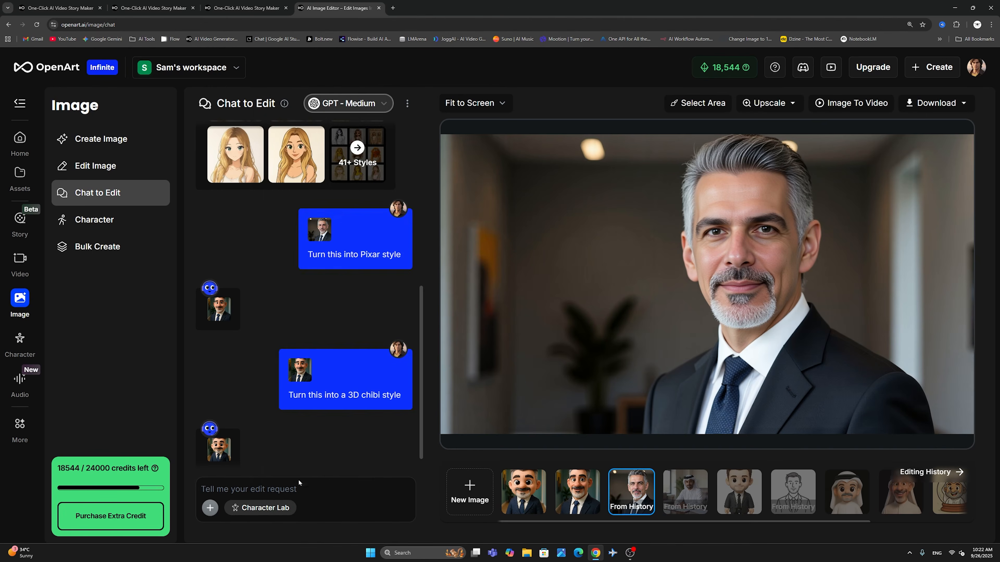
- Browse all Character Lab styles and apply the anime style to the photo of the grey-haired man
click(259, 509)
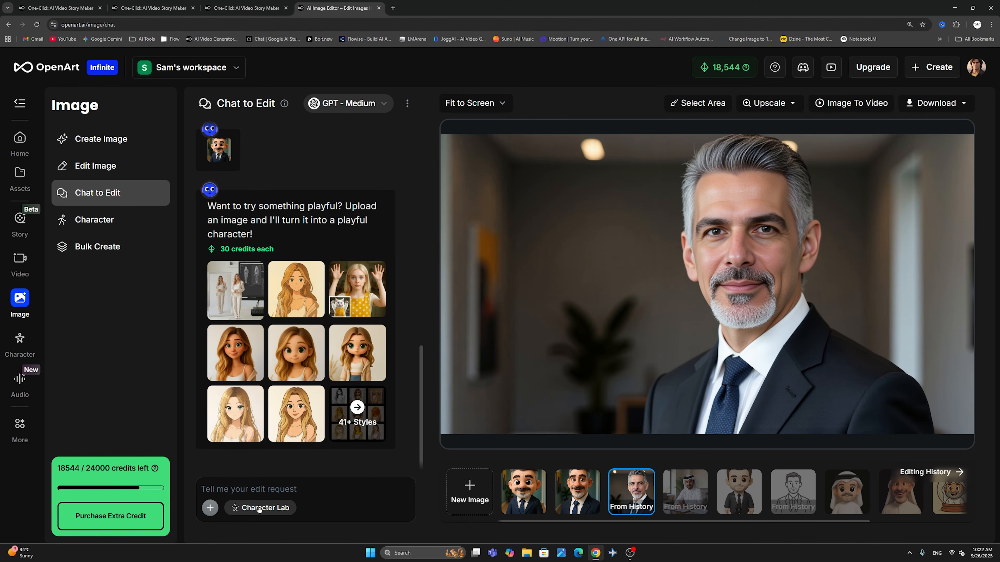
mouse_move(314, 368)
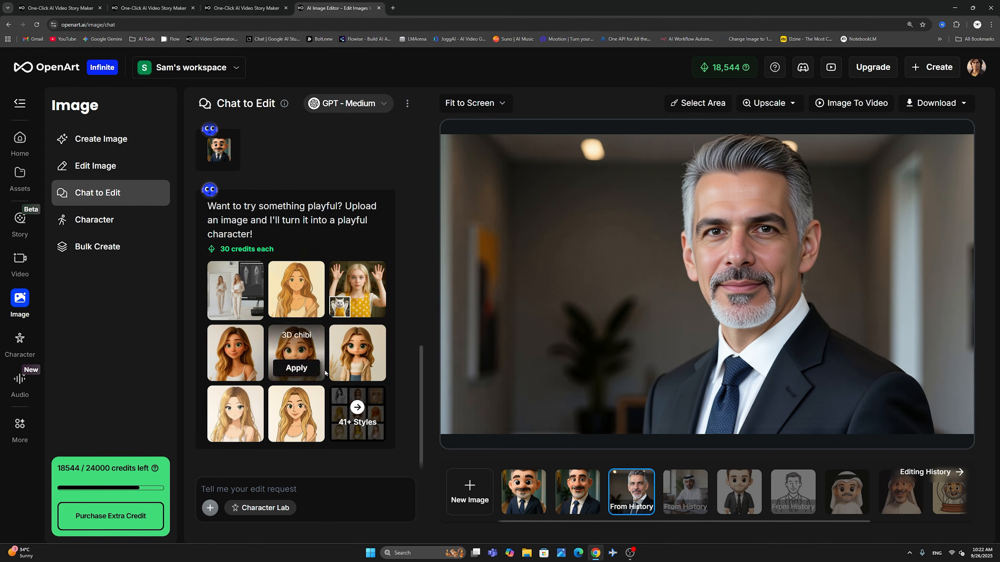
click(347, 416)
scroll(370, 369, down, 5)
scroll(370, 370, down, 15)
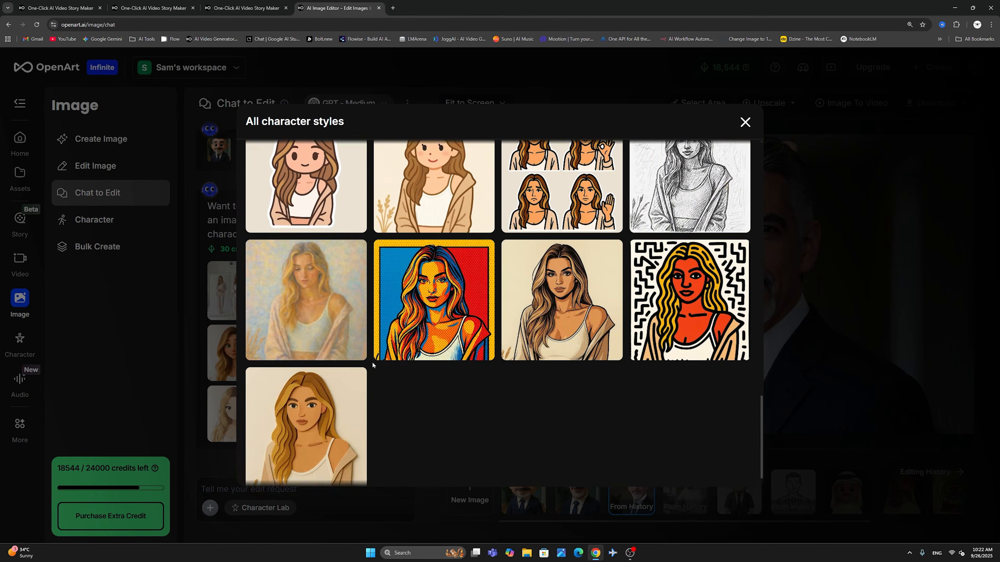
scroll(372, 365, up, 15)
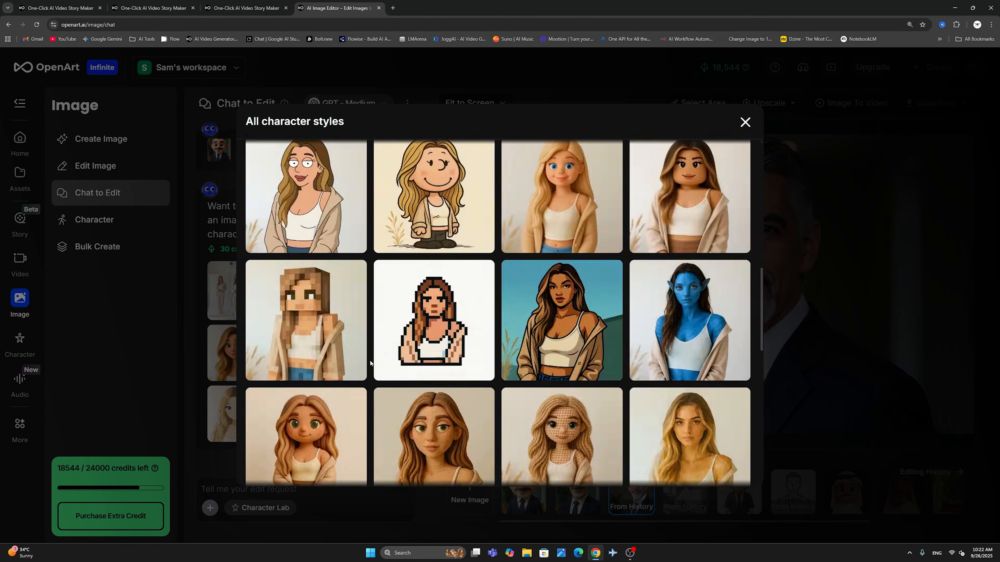
scroll(370, 363, up, 10)
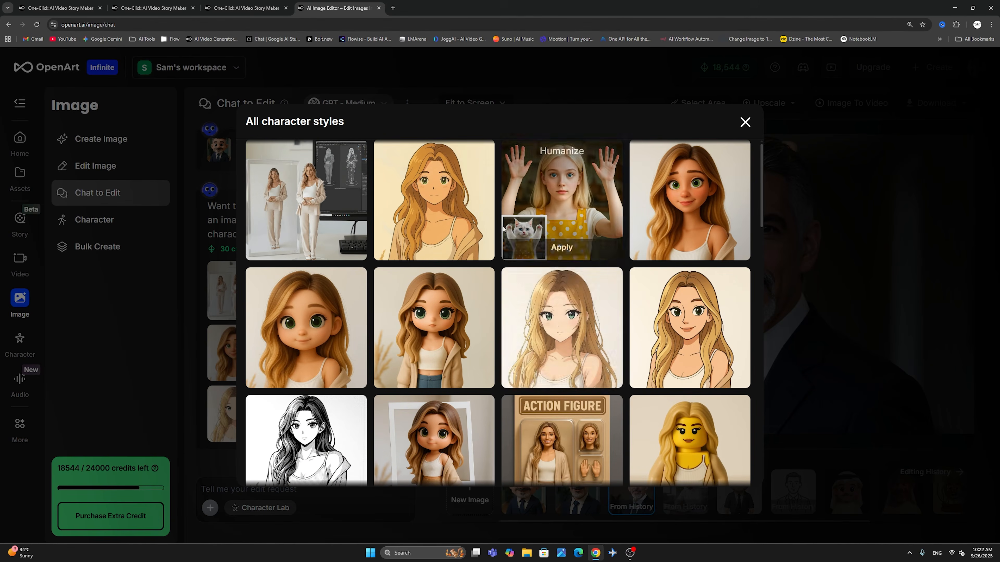
click(569, 370)
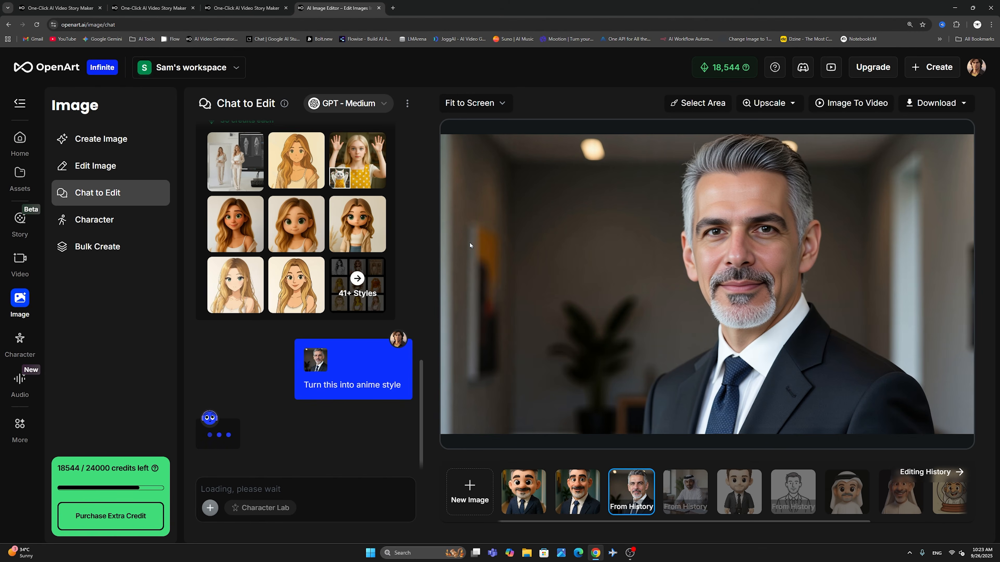
- Compare the original photo of the grey-haired man with its anime version
mouse_move(360, 239)
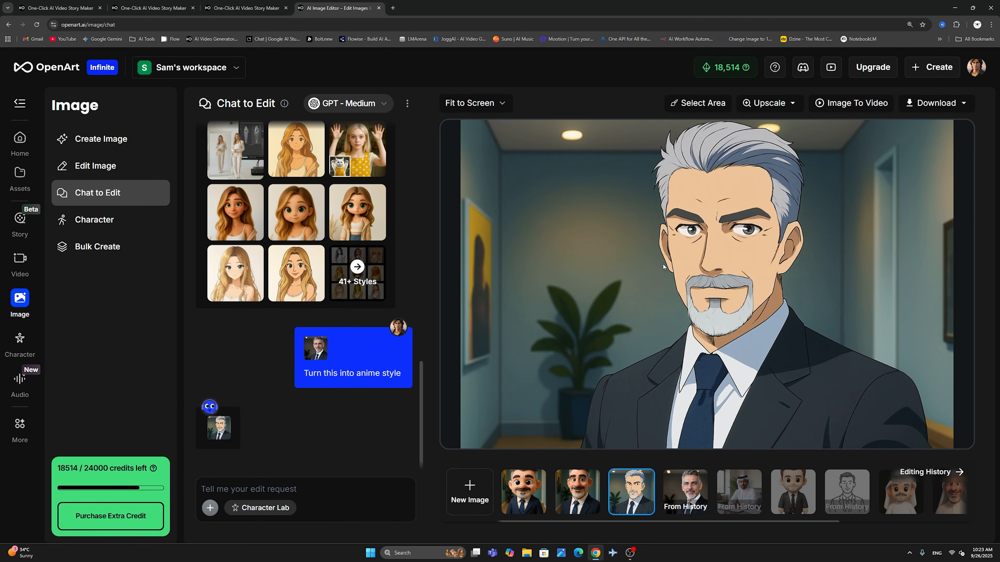
click(675, 483)
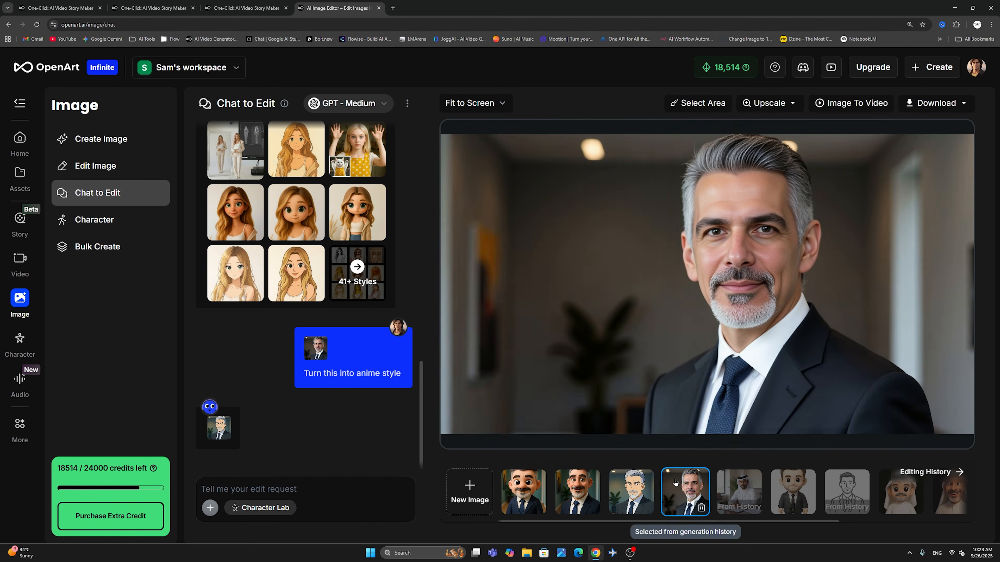
click(641, 482)
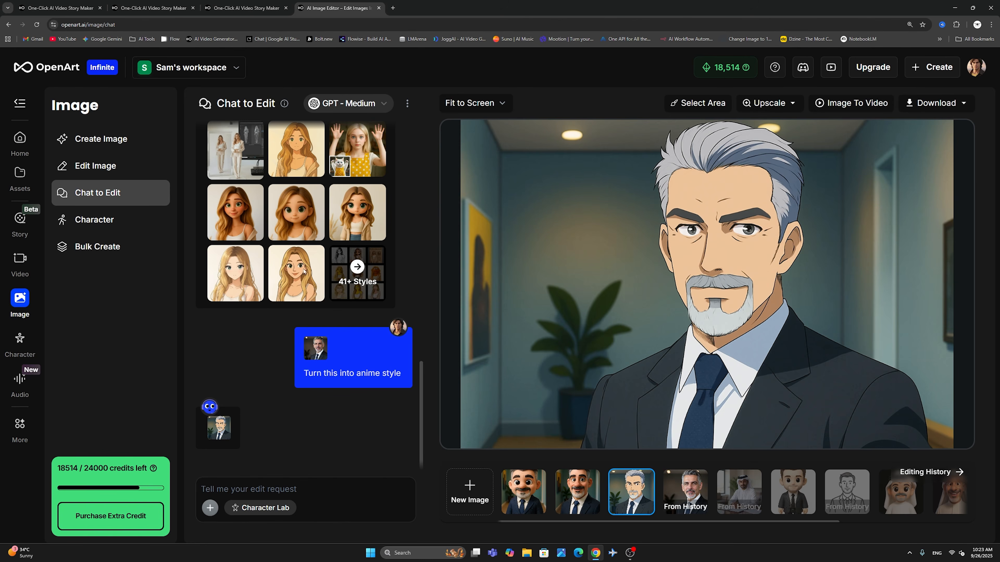
- Open Prompt & Reference in the Character tool and generate a detailed prompt for the selected character with Quick Enhance
click(118, 222)
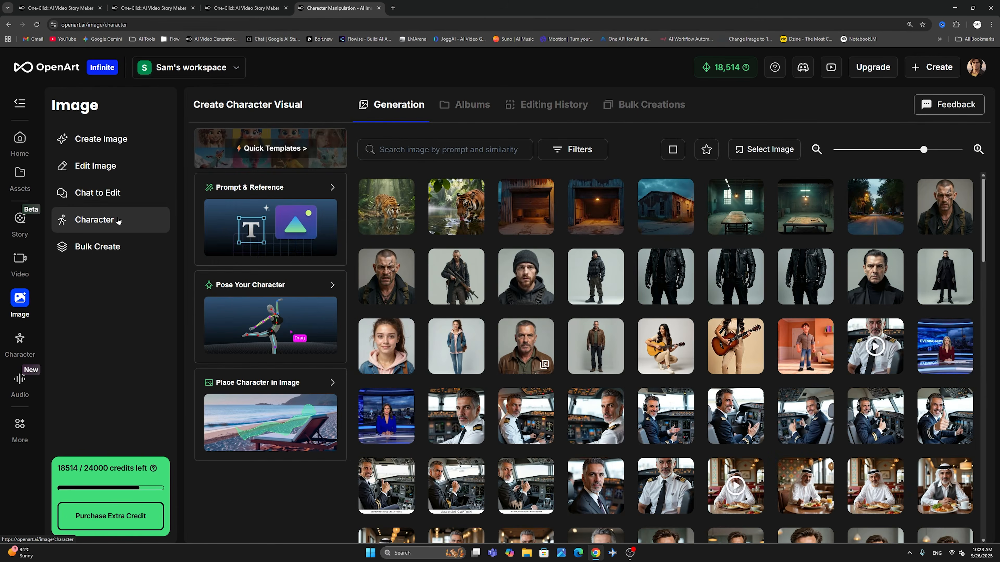
click(221, 185)
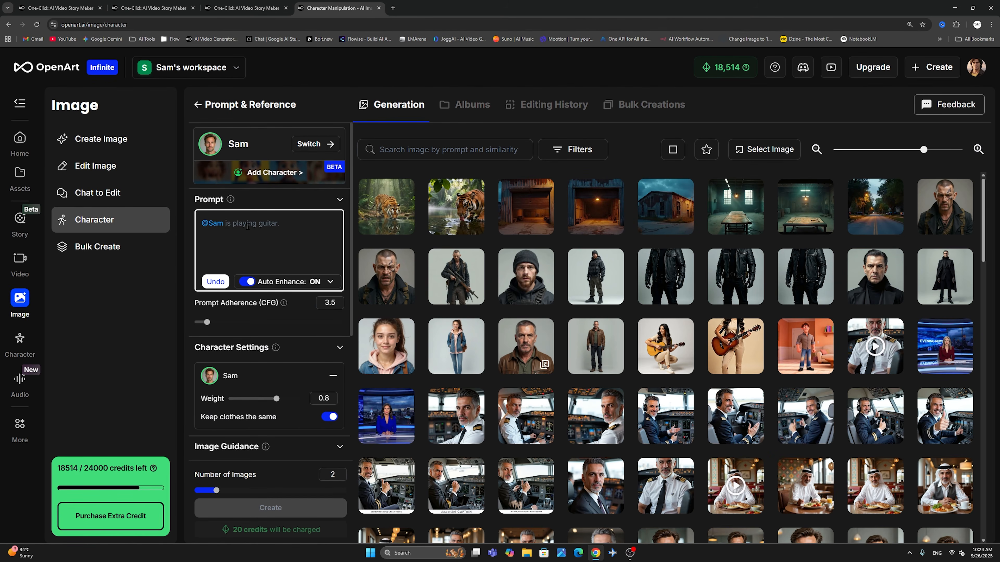
click(331, 282)
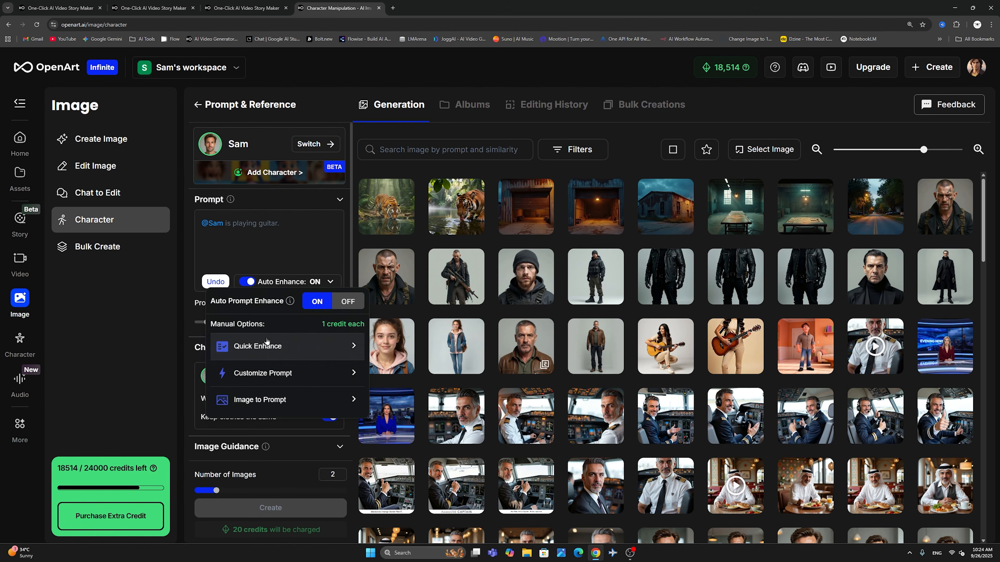
click(353, 343)
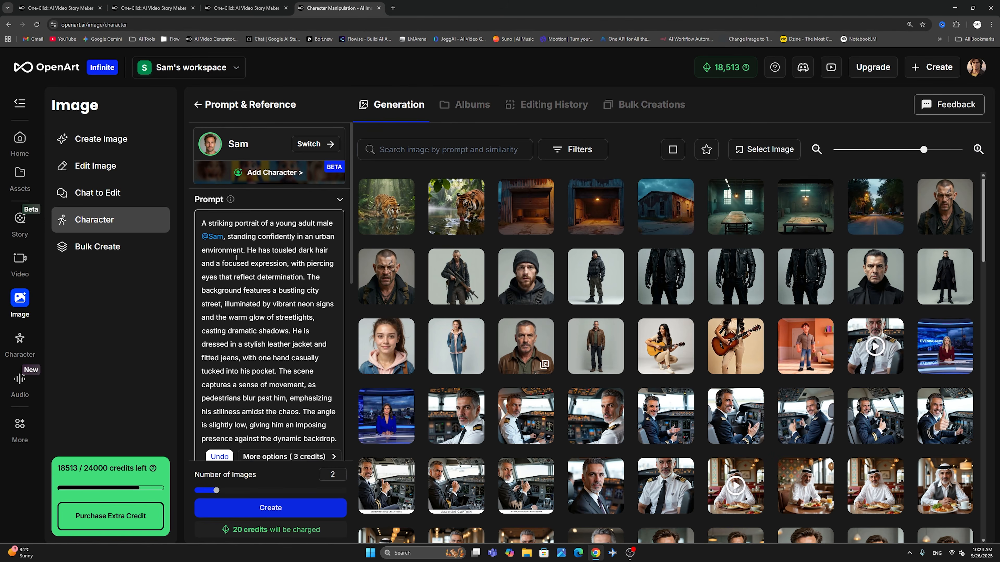
- Turn off Keep clothes the same, set the number of images to 1 and create the character image
scroll(254, 280, down, 7)
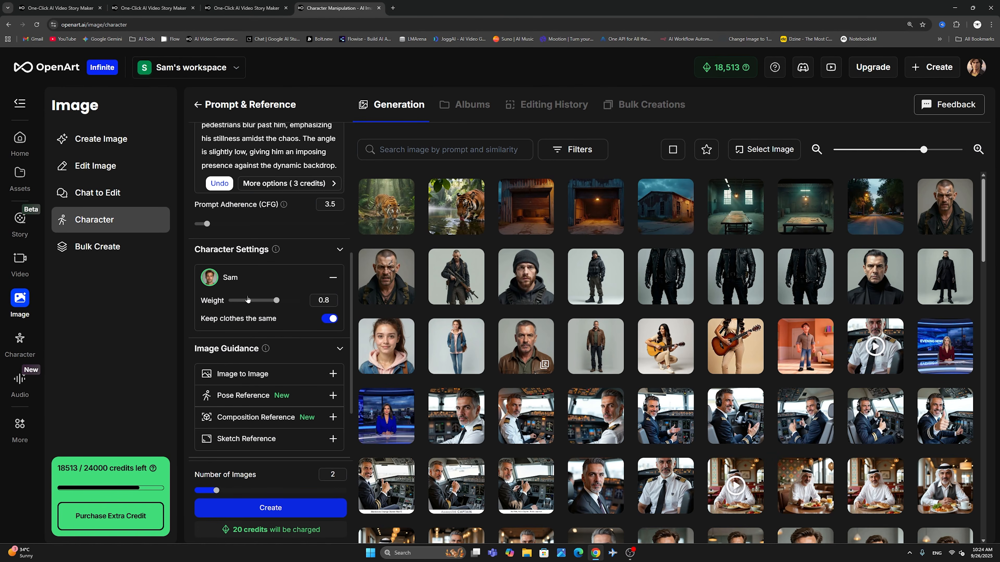
click(326, 319)
scroll(274, 307, down, 3)
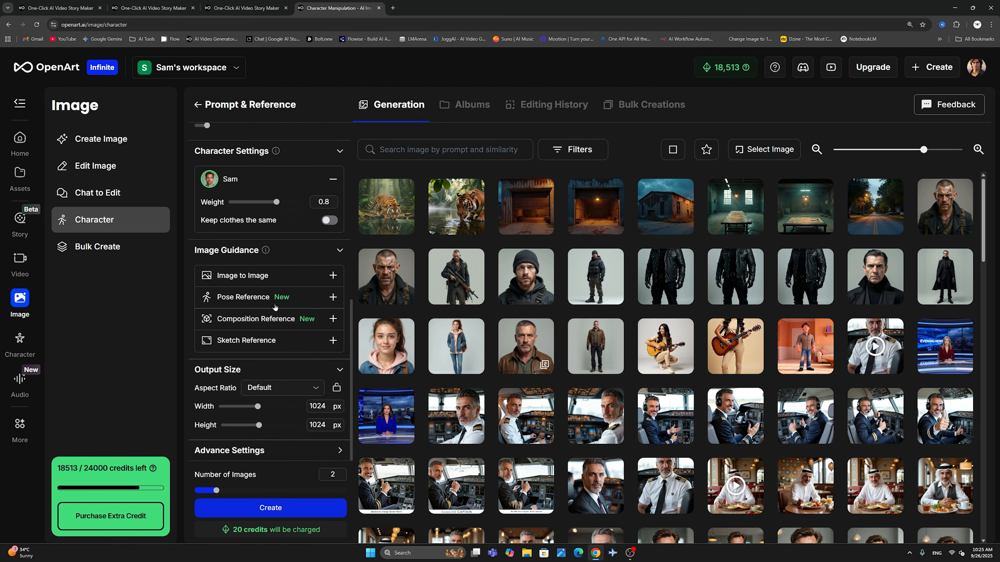
drag(217, 490, 194, 491)
click(209, 507)
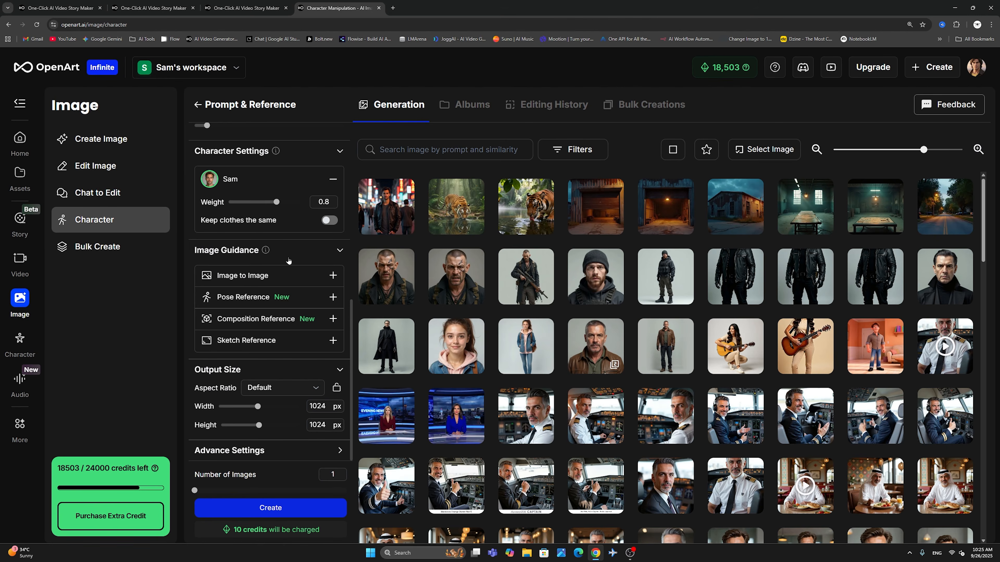
- View the newly generated character image enlarged, then return to the generation gallery
click(380, 196)
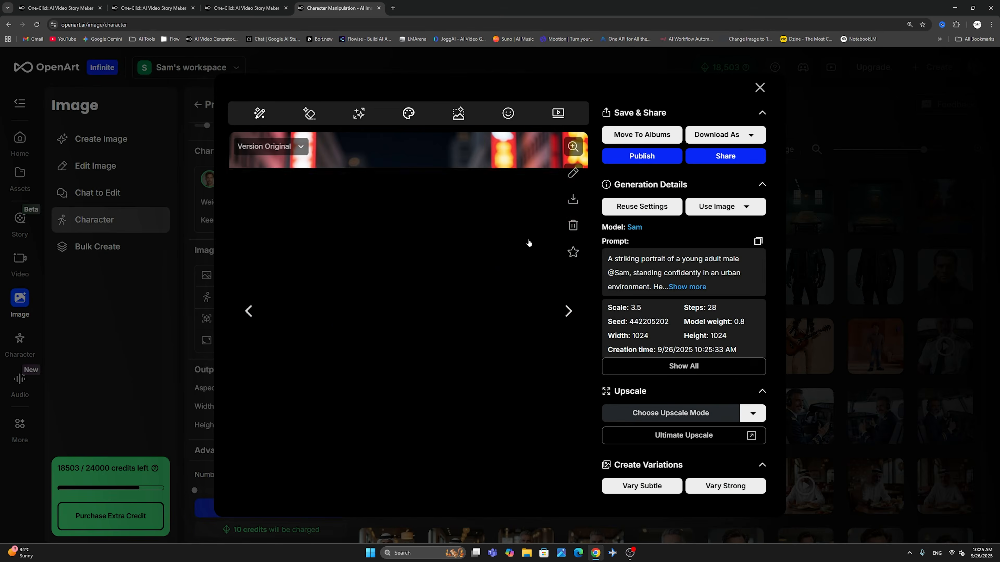
click(573, 147)
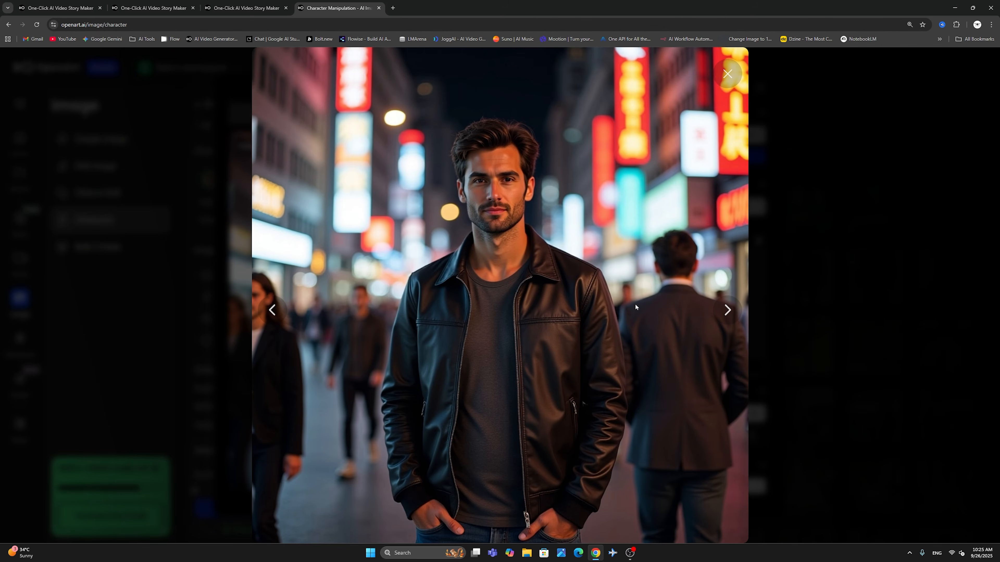
click(727, 74)
click(757, 85)
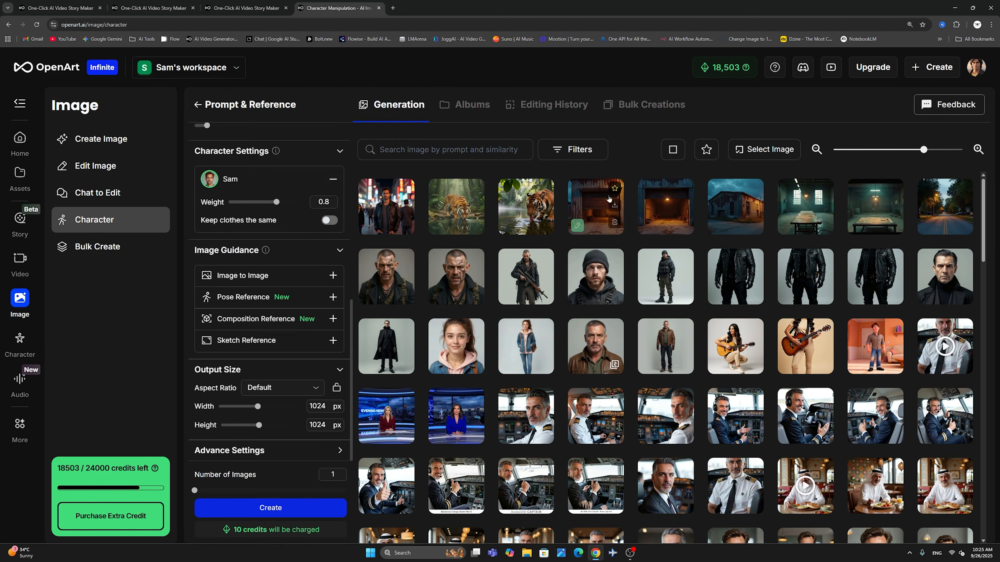